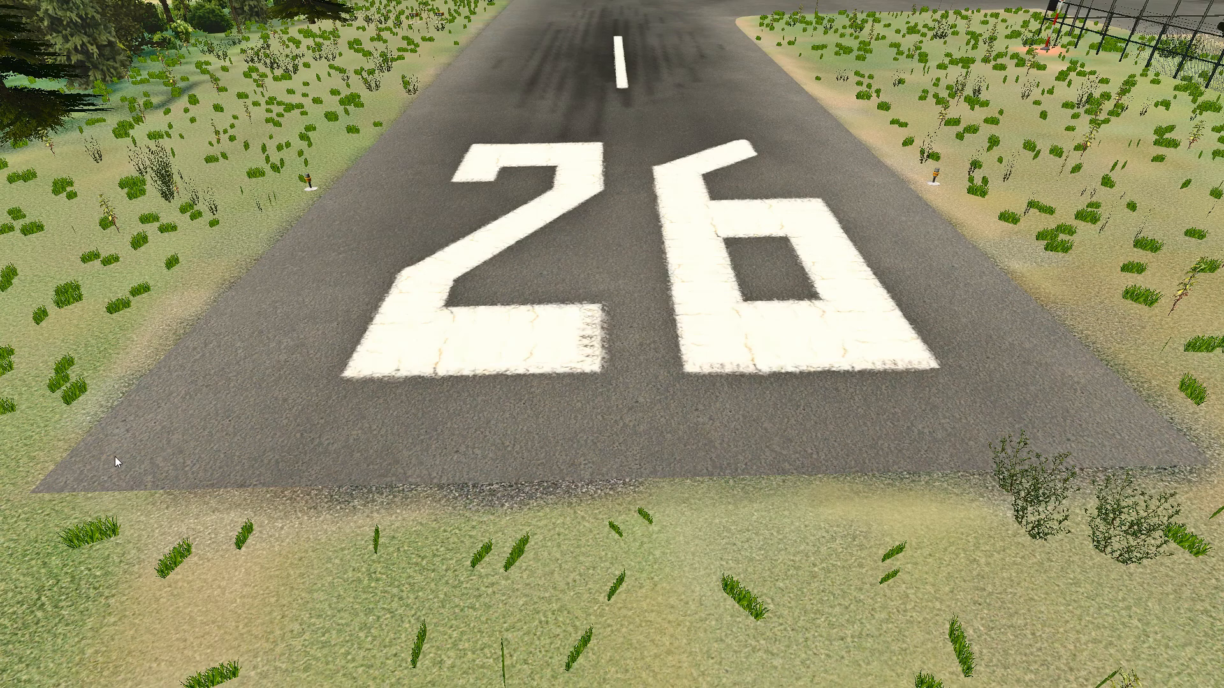
Examine the runway 26 threshold and its asphalt-to-grass edge from wide and close views
{"action": "left_click_drag", "start_coordinate": [708, 422], "coordinate": [724, 390]}
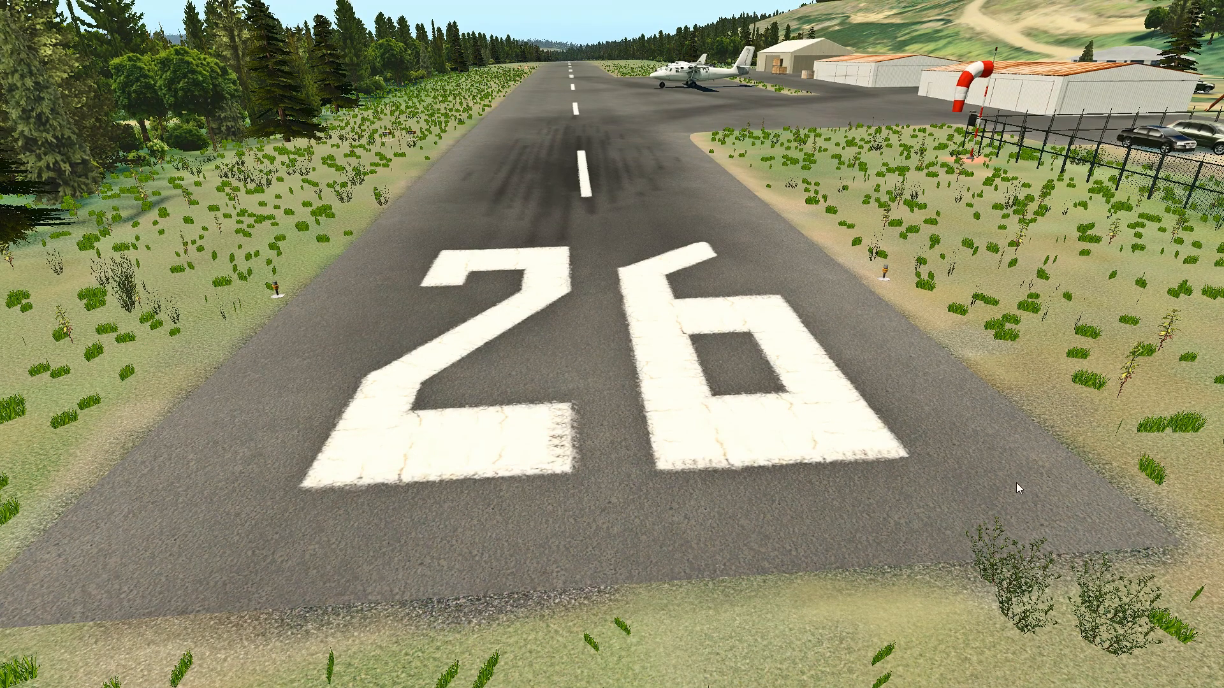
{"action": "left_click_drag", "start_coordinate": [955, 452], "coordinate": [940, 500]}
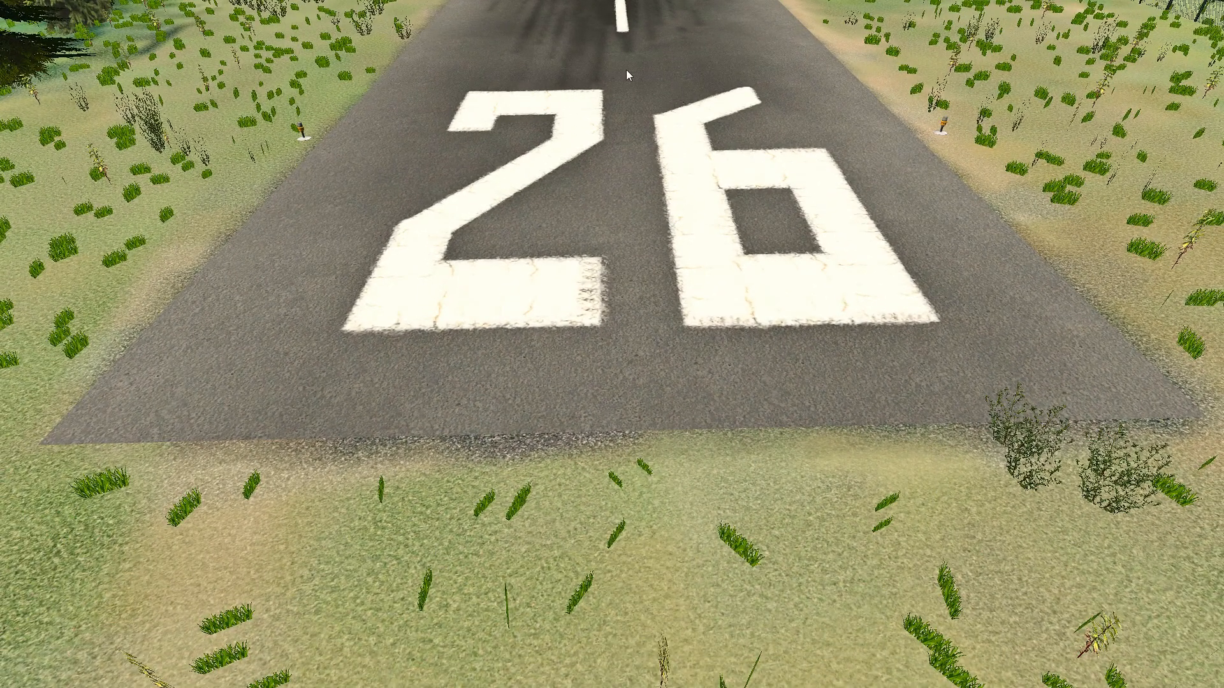
{"action": "left_click_drag", "start_coordinate": [615, 260], "coordinate": [670, 174]}
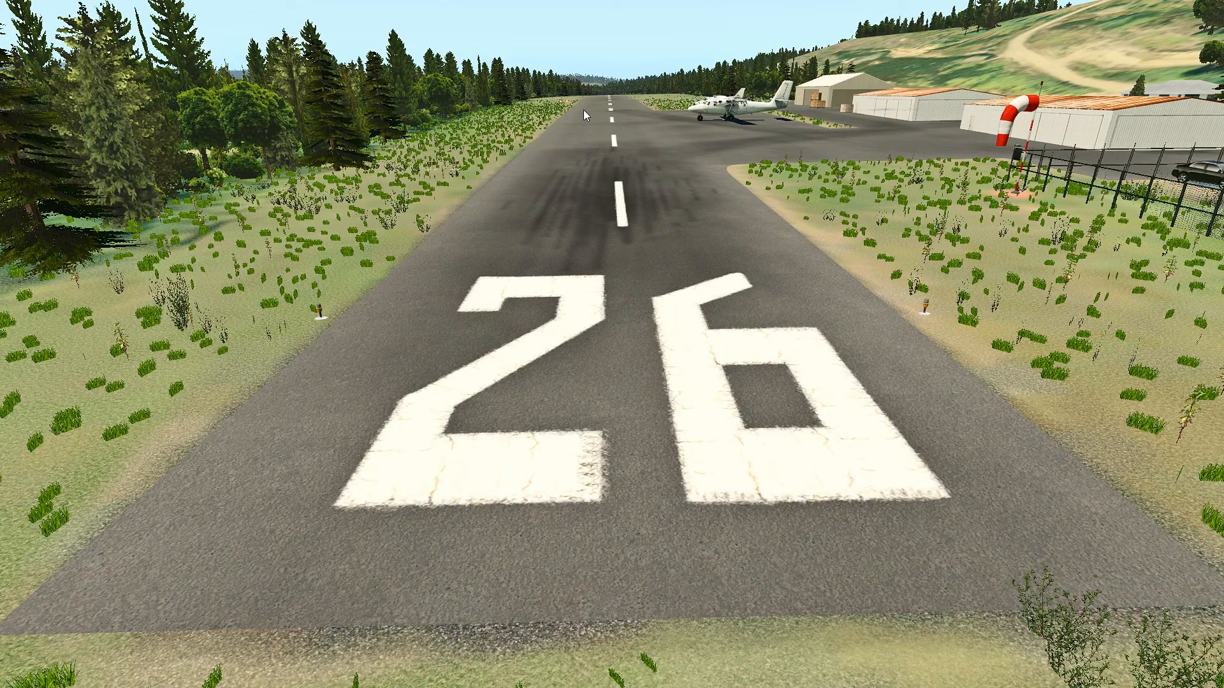
{"action": "left_click_drag", "start_coordinate": [583, 109], "coordinate": [667, 219]}
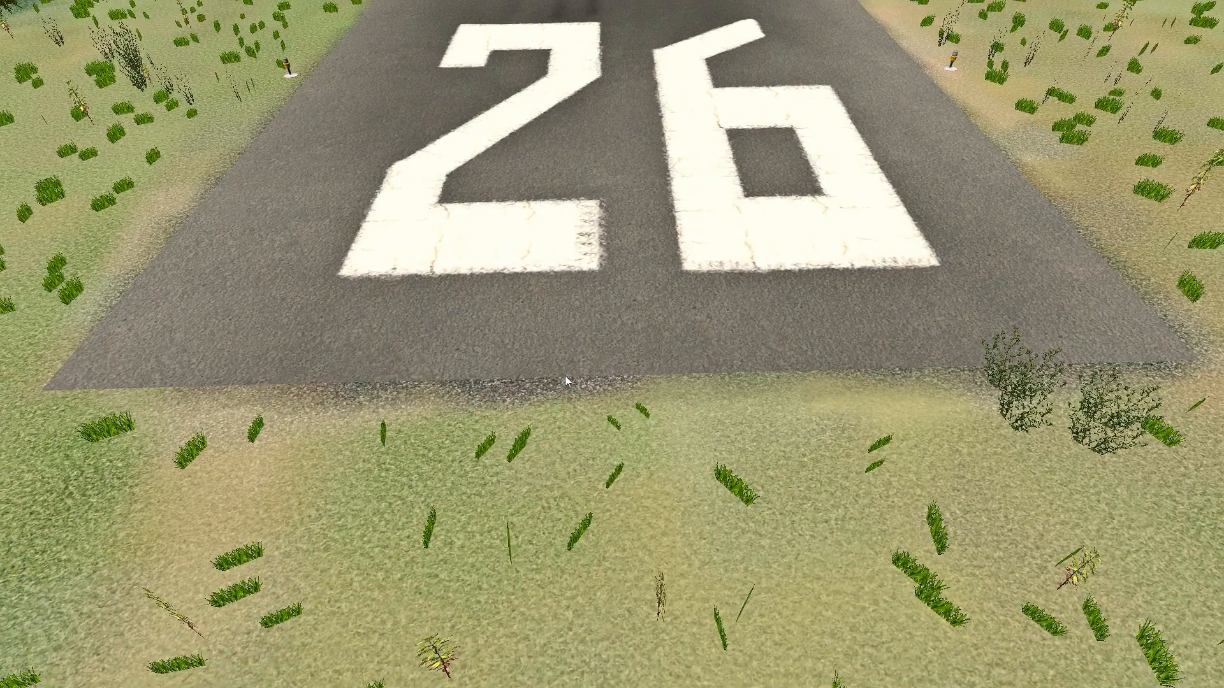
{"action": "scroll", "coordinate": [473, 397], "scroll_direction": "up", "scroll_amount": 5}
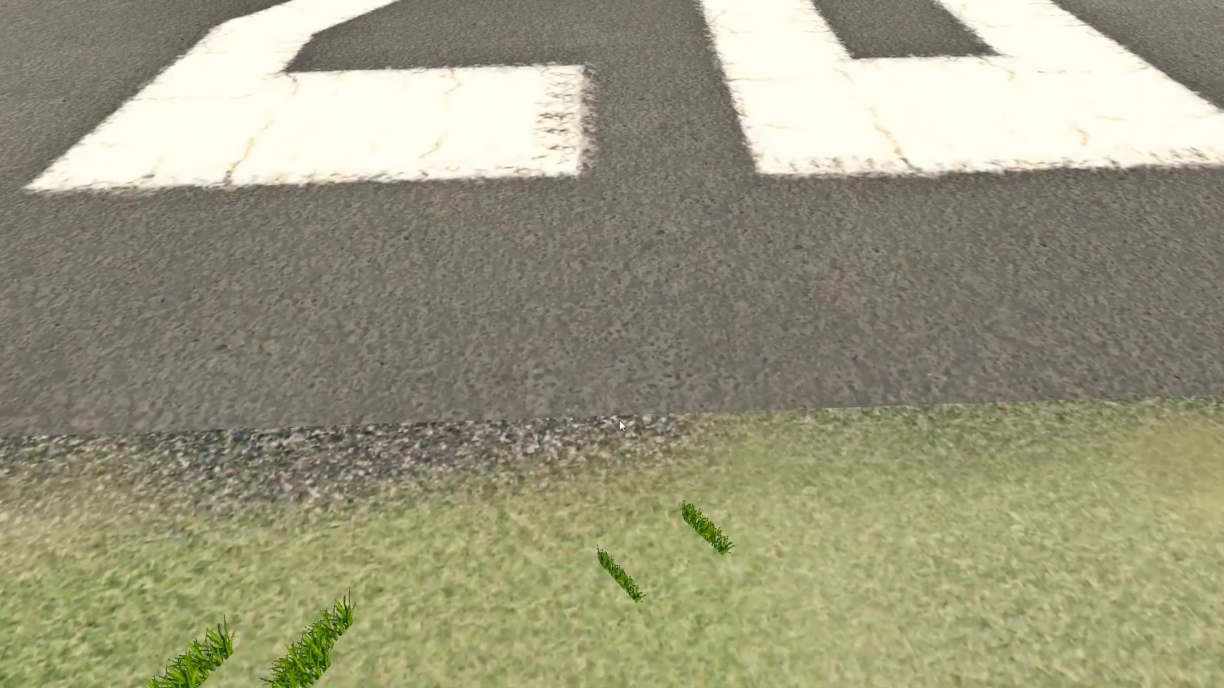
{"action": "left_click_drag", "start_coordinate": [618, 421], "coordinate": [656, 411]}
{"action": "scroll", "coordinate": [701, 417], "scroll_direction": "down", "scroll_amount": 5}
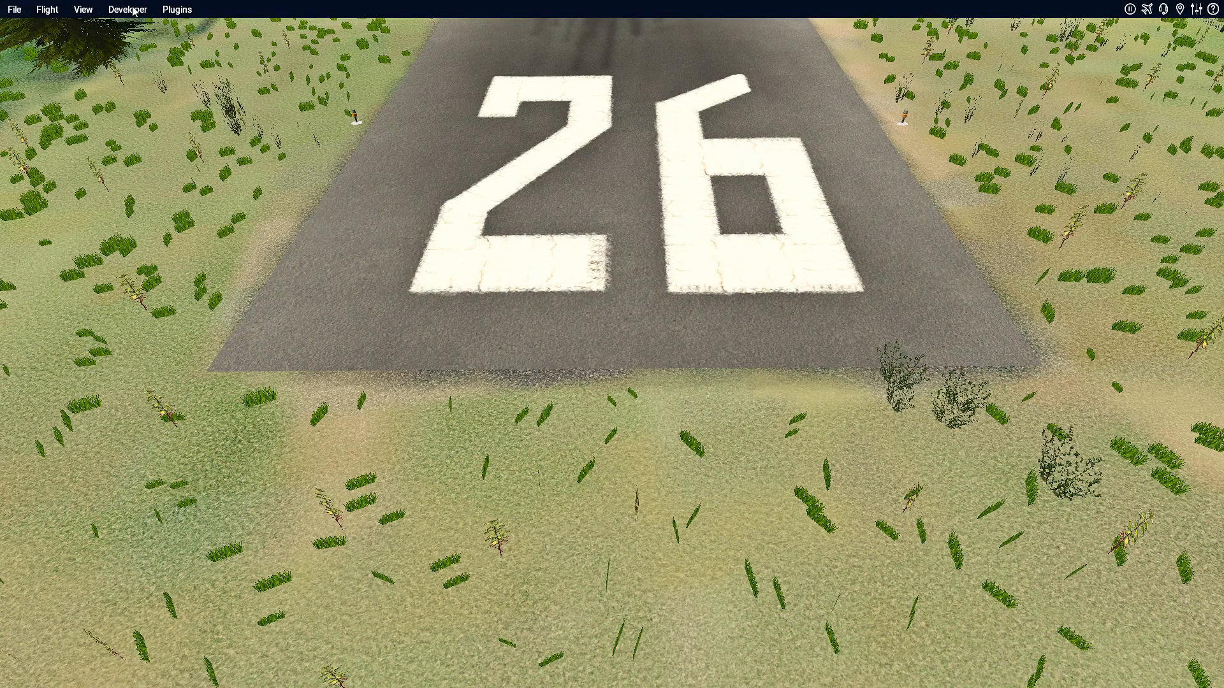
Reload the scenery and inspect the asphalt edge line along the runway 26 threshold up close
{"action": "left_click", "coordinate": [134, 11]}
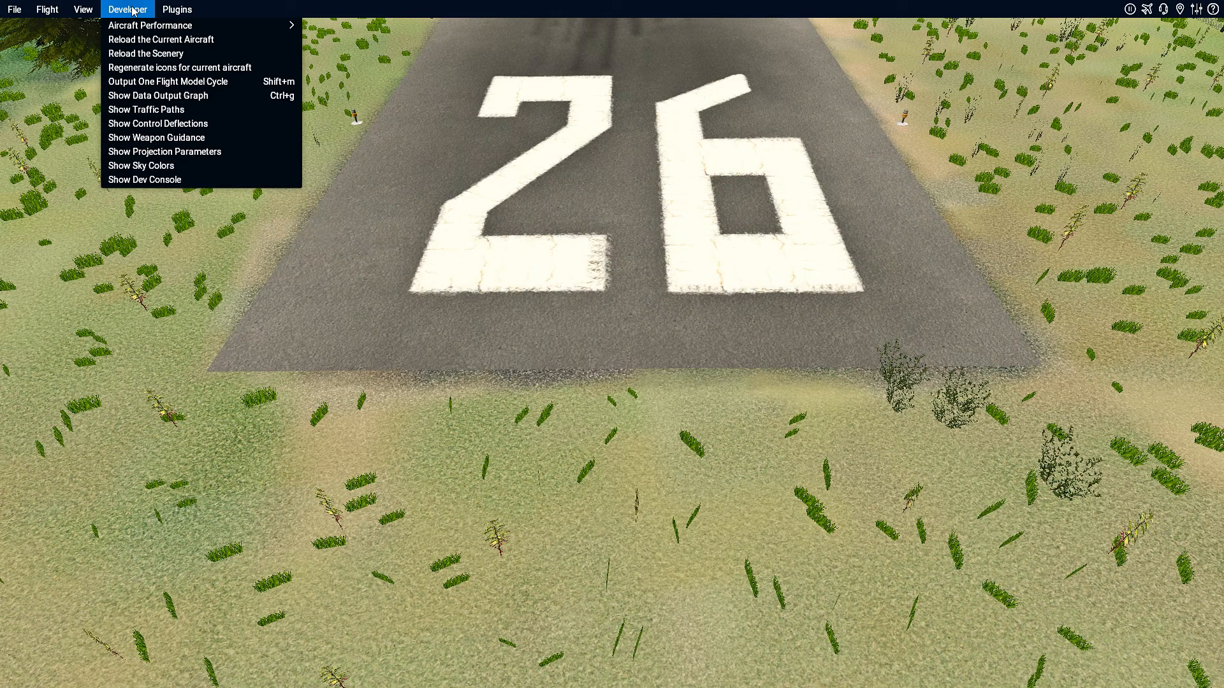
{"action": "left_click", "coordinate": [172, 54]}
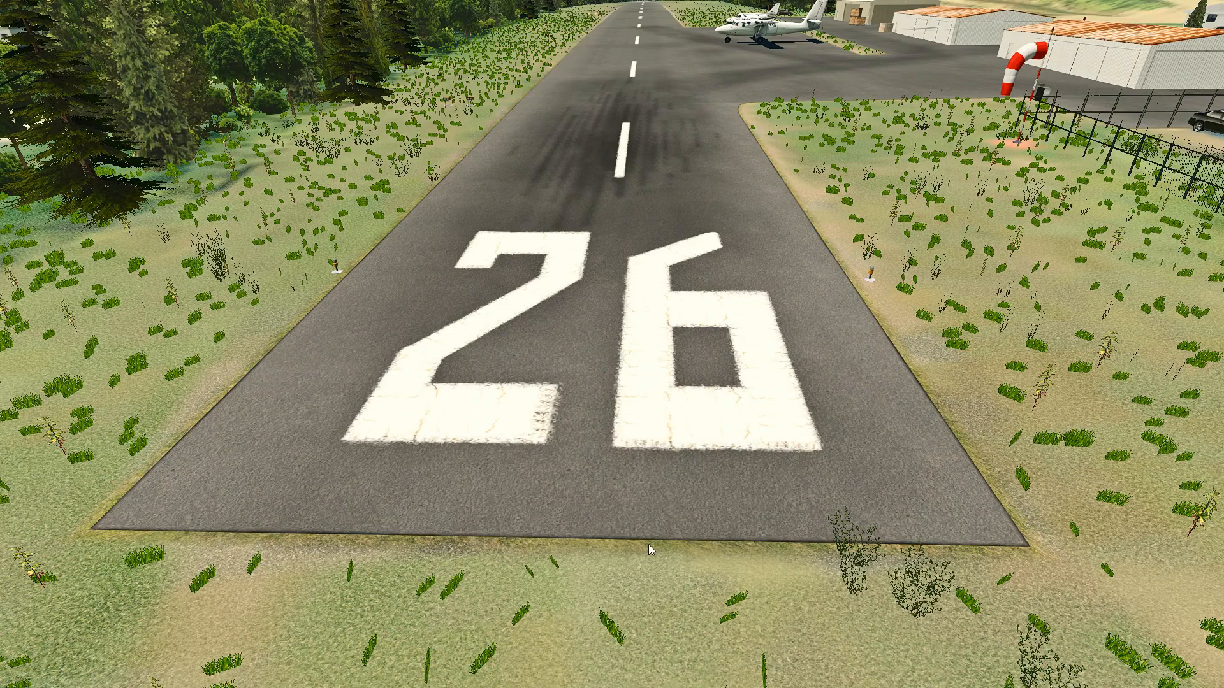
{"action": "left_click_drag", "start_coordinate": [648, 544], "coordinate": [662, 636]}
{"action": "scroll", "coordinate": [650, 574], "scroll_direction": "up", "scroll_amount": 5}
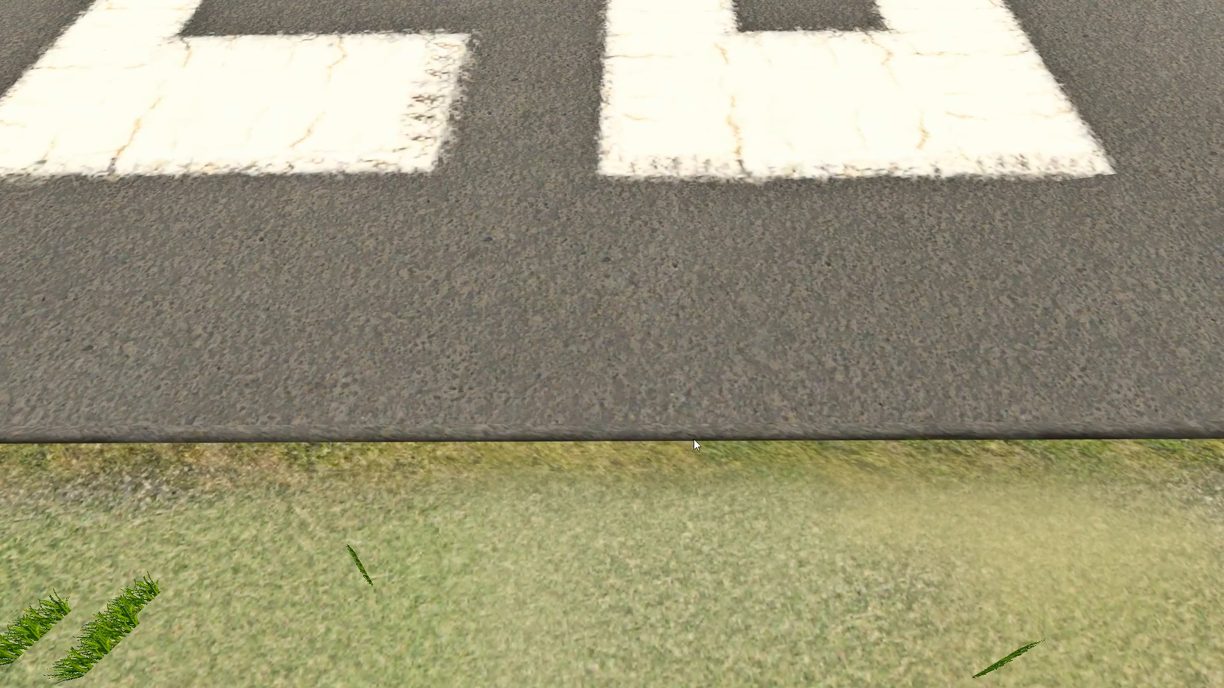
{"action": "scroll", "coordinate": [690, 435], "scroll_direction": "down", "scroll_amount": 5}
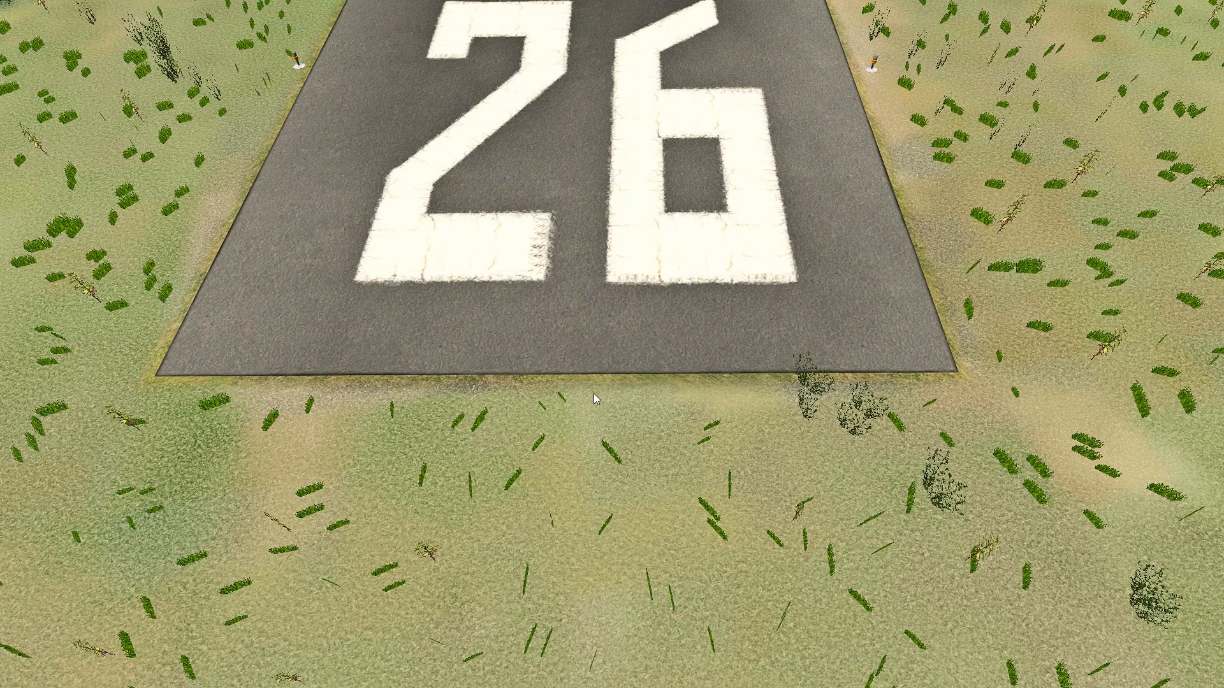
{"action": "left_click_drag", "start_coordinate": [587, 382], "coordinate": [592, 445]}
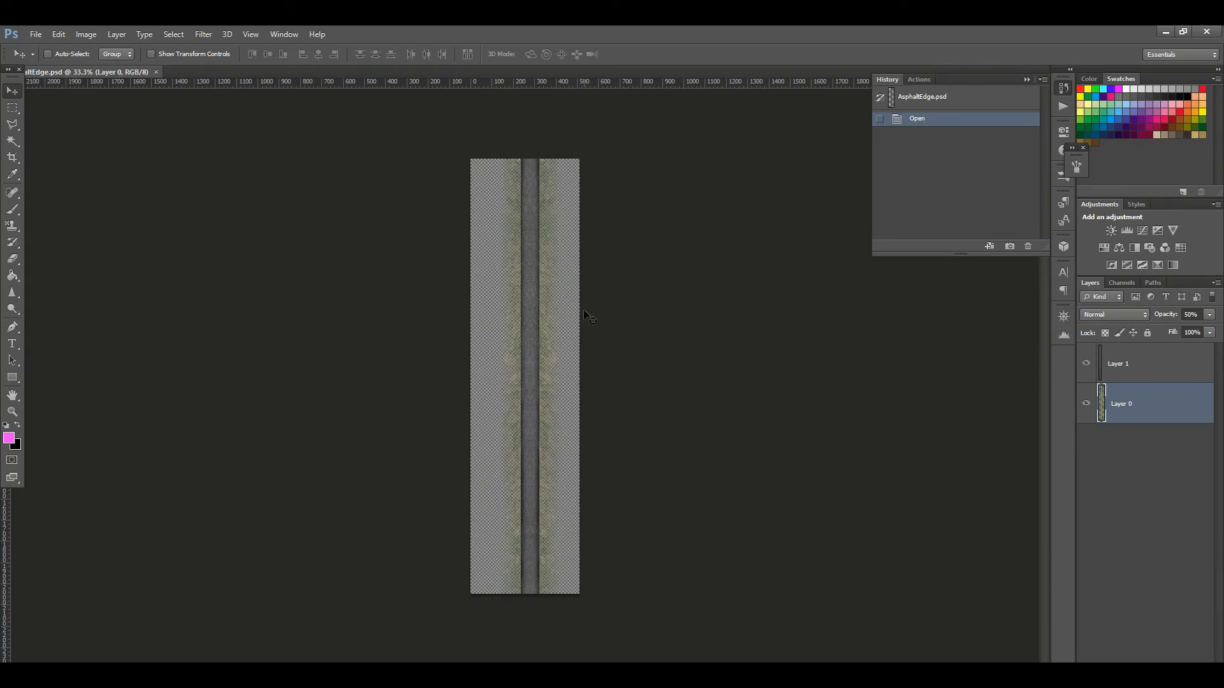
Examine the AsphaltEdge.psd texture along its full length, including the central asphalt strip and the faded grass fringes on both sides
{"action": "scroll", "coordinate": [520, 302], "scroll_direction": "up", "scroll_amount": 5}
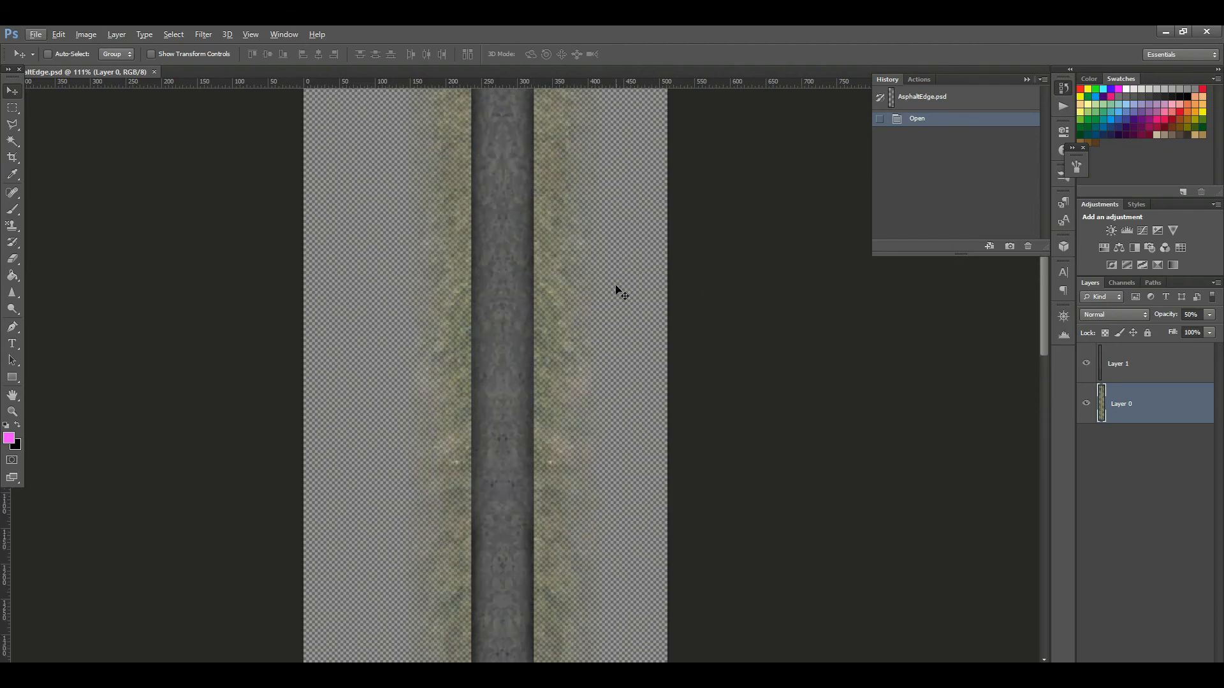
{"action": "scroll", "coordinate": [617, 291], "scroll_direction": "up", "scroll_amount": 3}
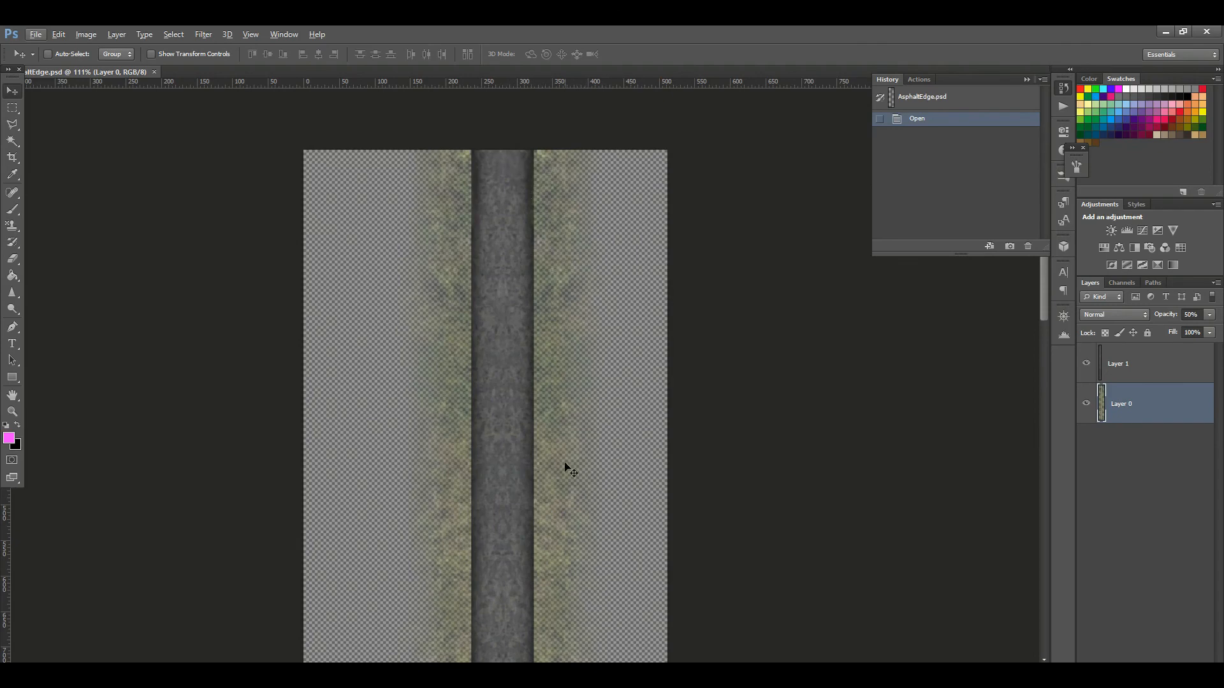
{"action": "scroll", "coordinate": [565, 468], "scroll_direction": "down", "scroll_amount": 5}
{"action": "scroll", "coordinate": [563, 469], "scroll_direction": "up", "scroll_amount": 6}
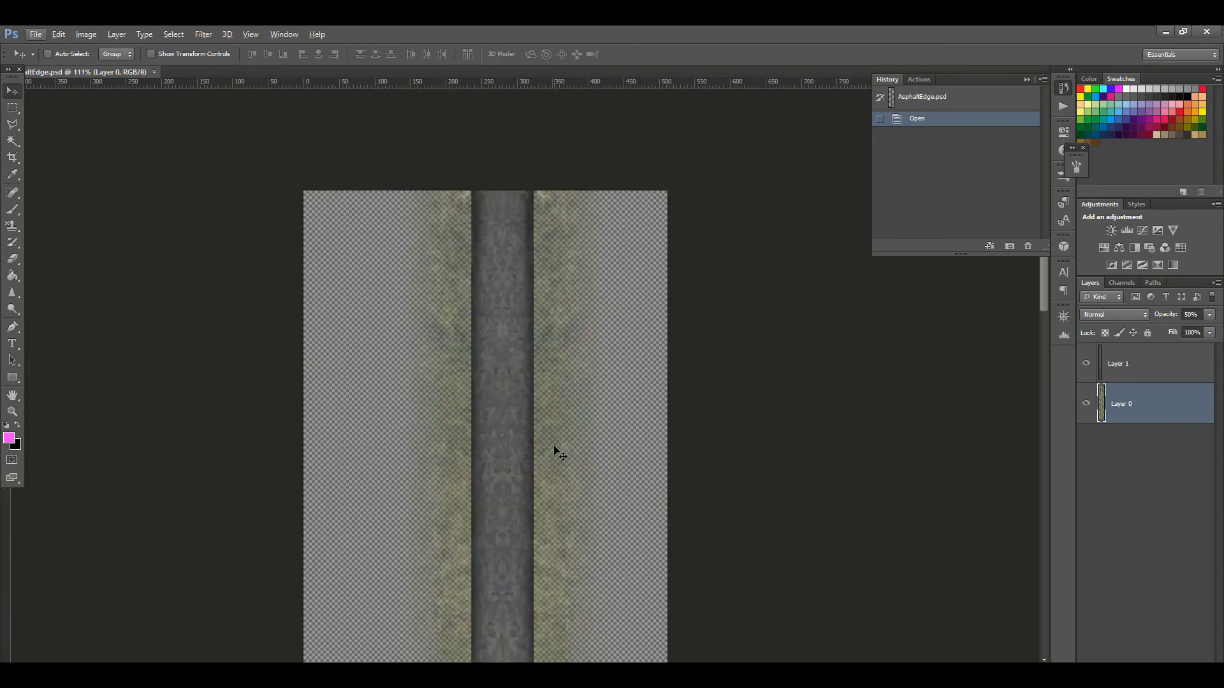
{"action": "scroll", "coordinate": [554, 447], "scroll_direction": "up", "scroll_amount": 1}
{"action": "scroll", "coordinate": [561, 220], "scroll_direction": "down", "scroll_amount": 2}
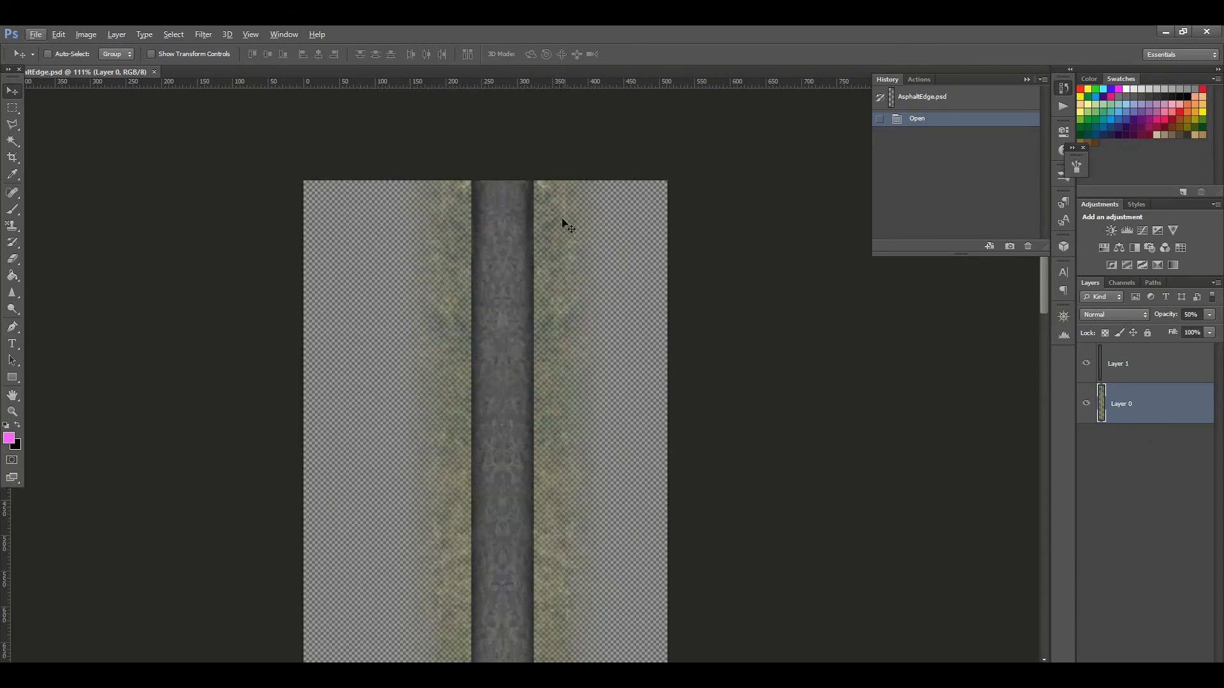
{"action": "scroll", "coordinate": [534, 357], "scroll_direction": "down", "scroll_amount": 3}
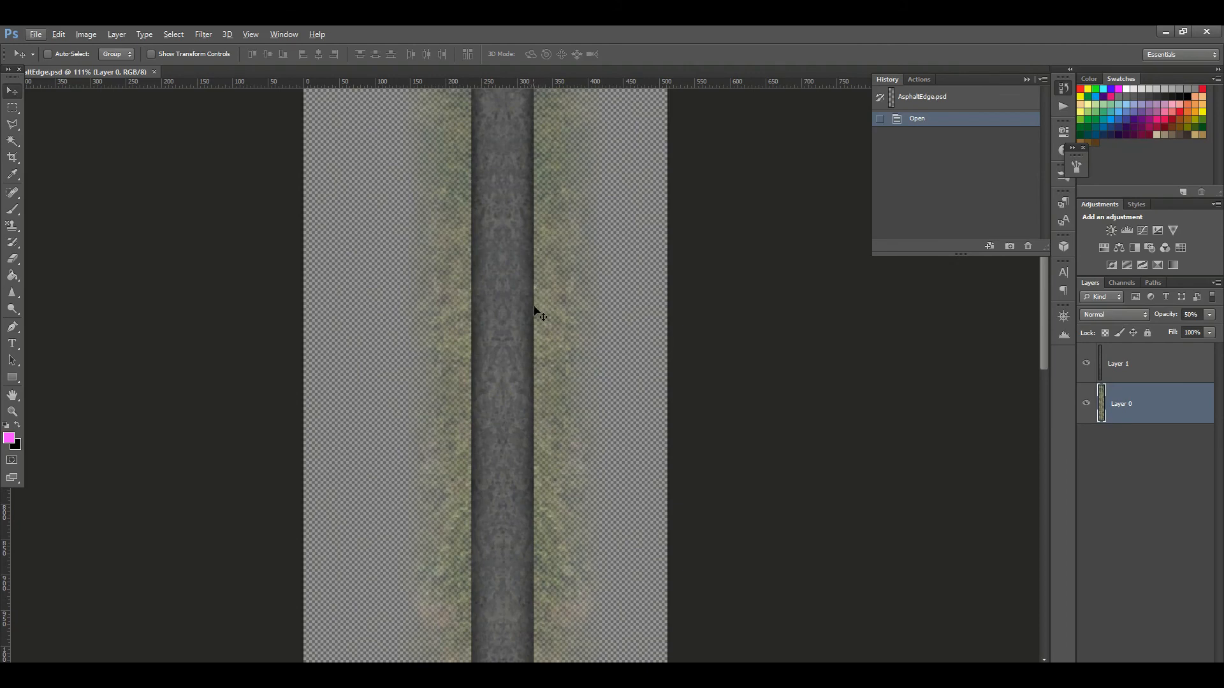
{"action": "scroll", "coordinate": [523, 376], "scroll_direction": "down", "scroll_amount": 3}
{"action": "scroll", "coordinate": [539, 439], "scroll_direction": "down", "scroll_amount": 2}
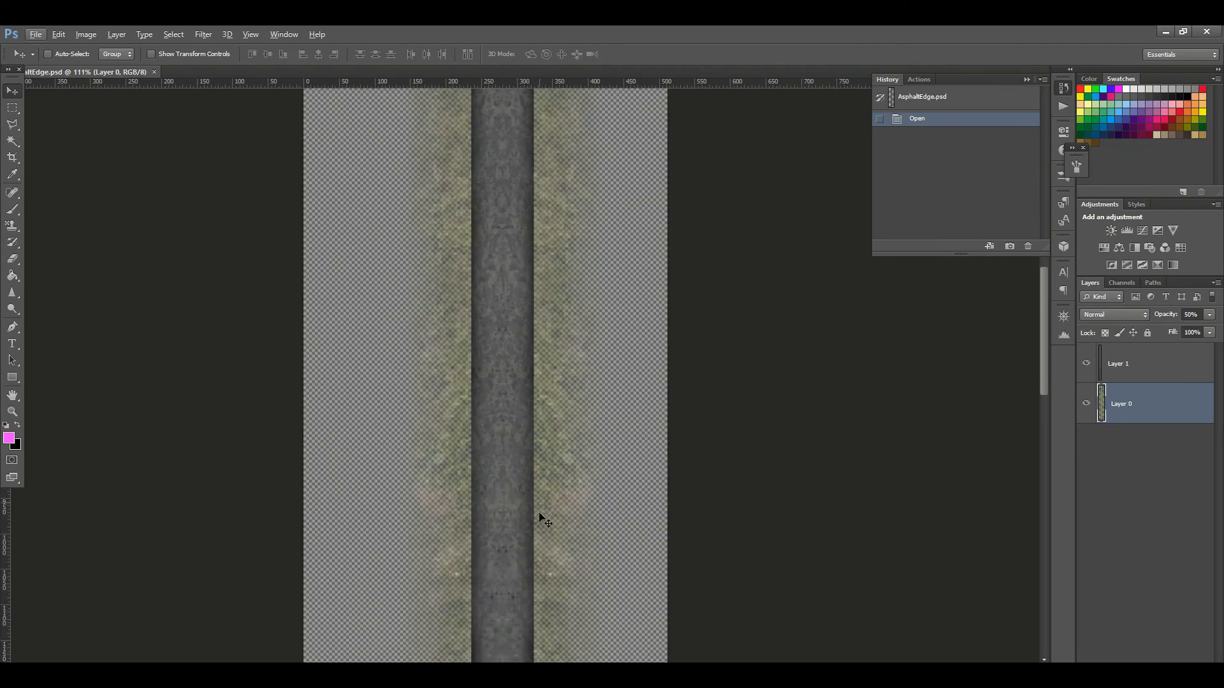
{"action": "scroll", "coordinate": [527, 492], "scroll_direction": "down", "scroll_amount": 2}
{"action": "scroll", "coordinate": [529, 472], "scroll_direction": "down", "scroll_amount": 7}
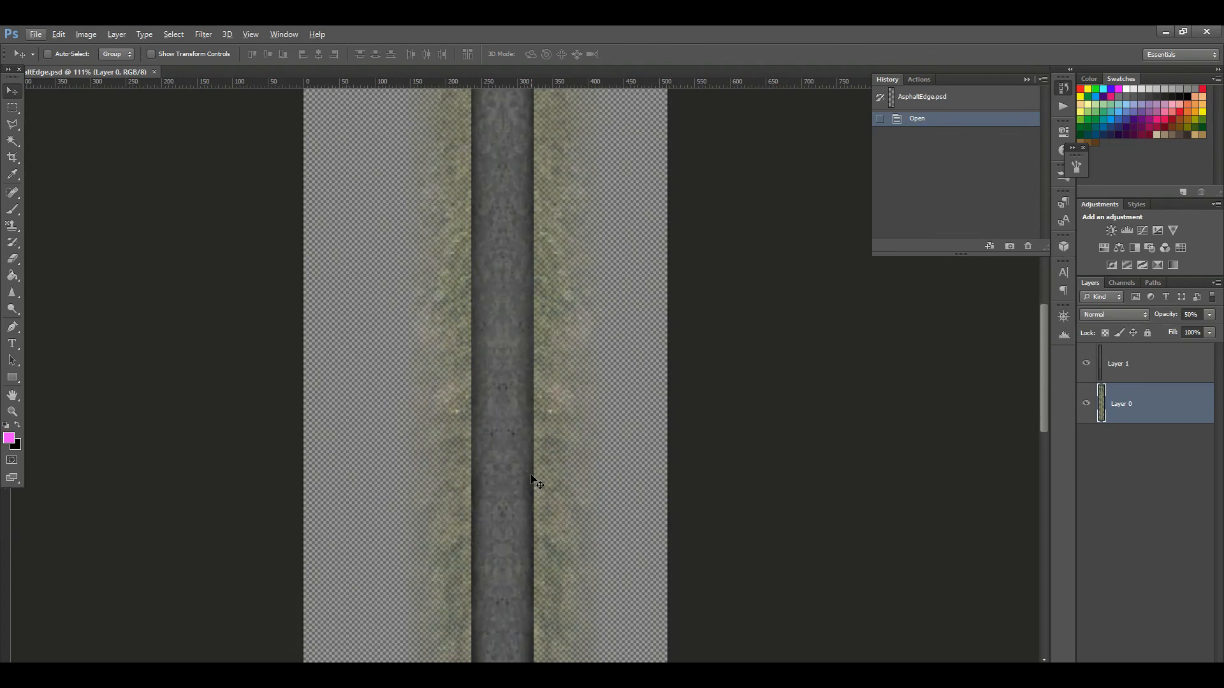
{"action": "scroll", "coordinate": [546, 436], "scroll_direction": "down", "scroll_amount": 5}
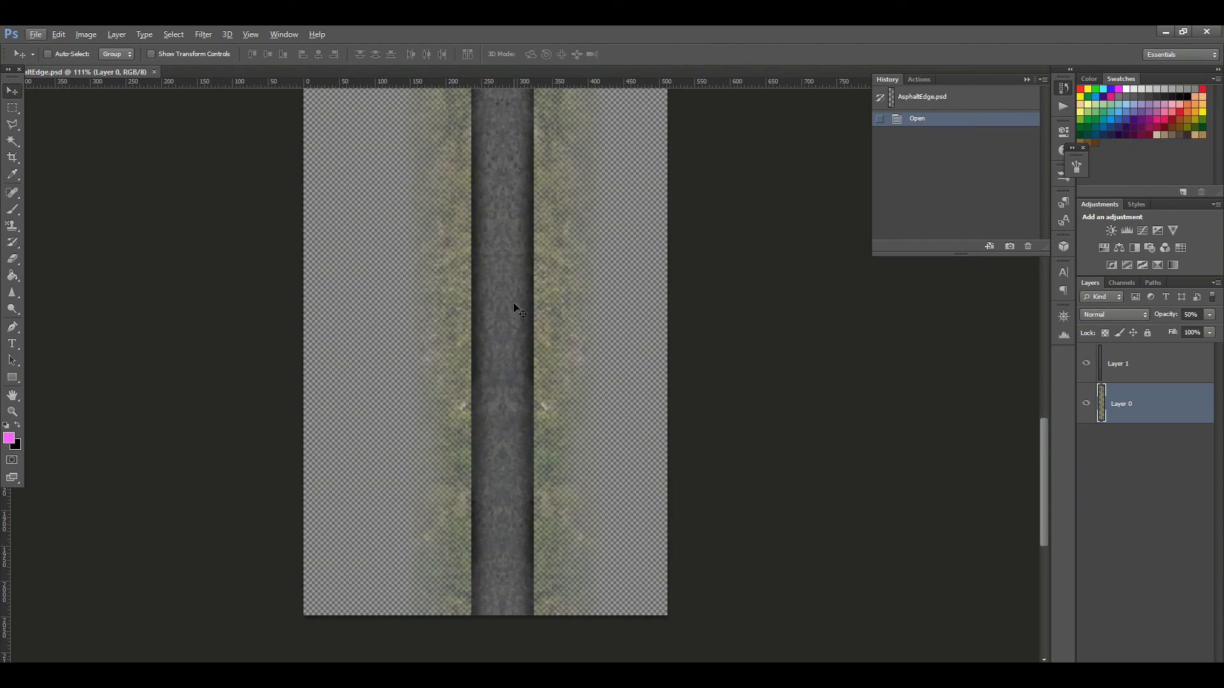
{"action": "scroll", "coordinate": [529, 274], "scroll_direction": "up", "scroll_amount": 3}
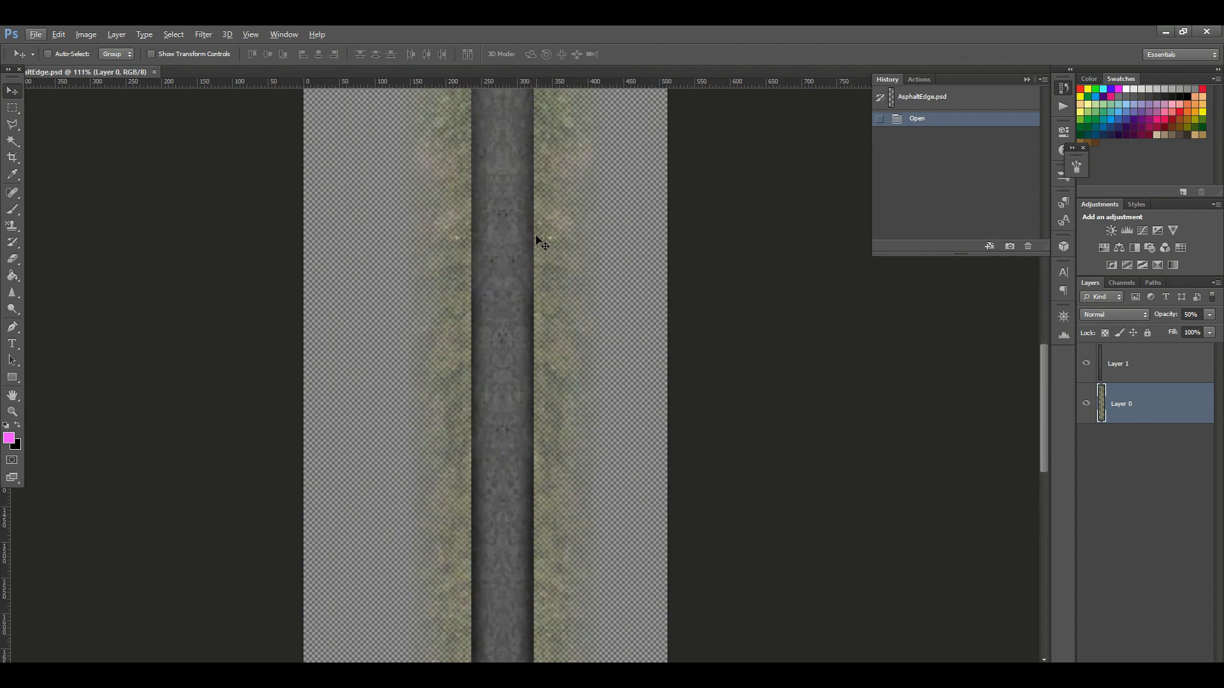
{"action": "scroll", "coordinate": [535, 241], "scroll_direction": "up", "scroll_amount": 5}
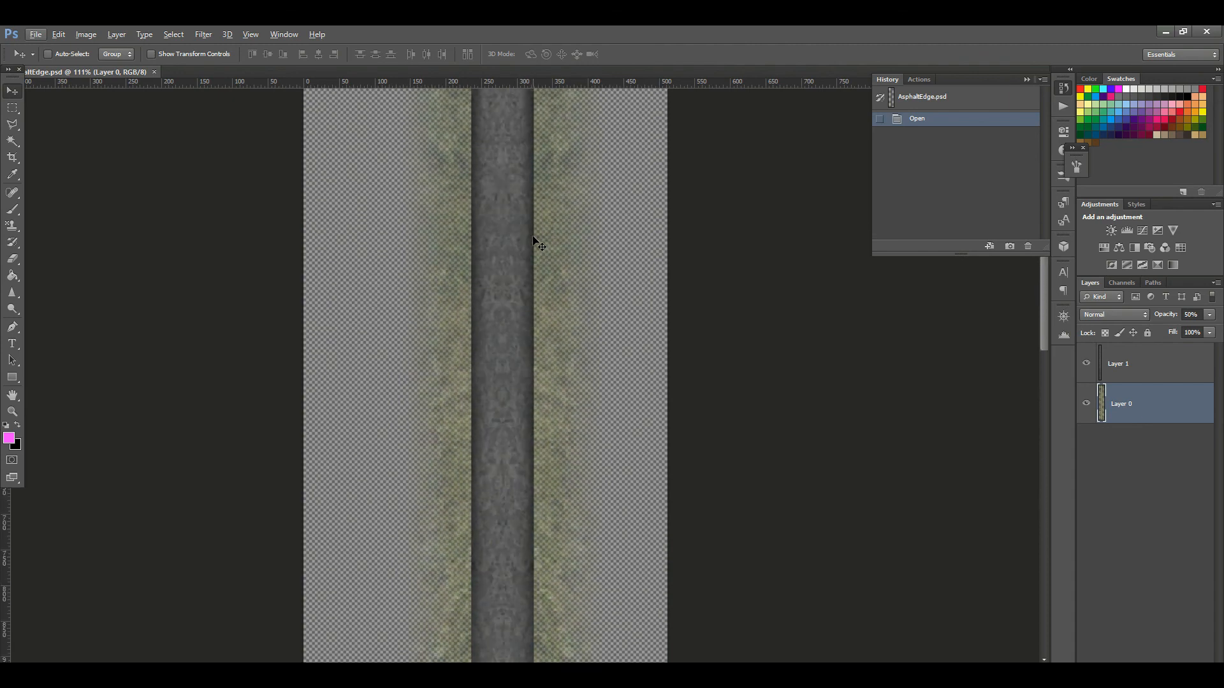
{"action": "scroll", "coordinate": [535, 241], "scroll_direction": "up", "scroll_amount": 3}
{"action": "scroll", "coordinate": [497, 197], "scroll_direction": "down", "scroll_amount": 1}
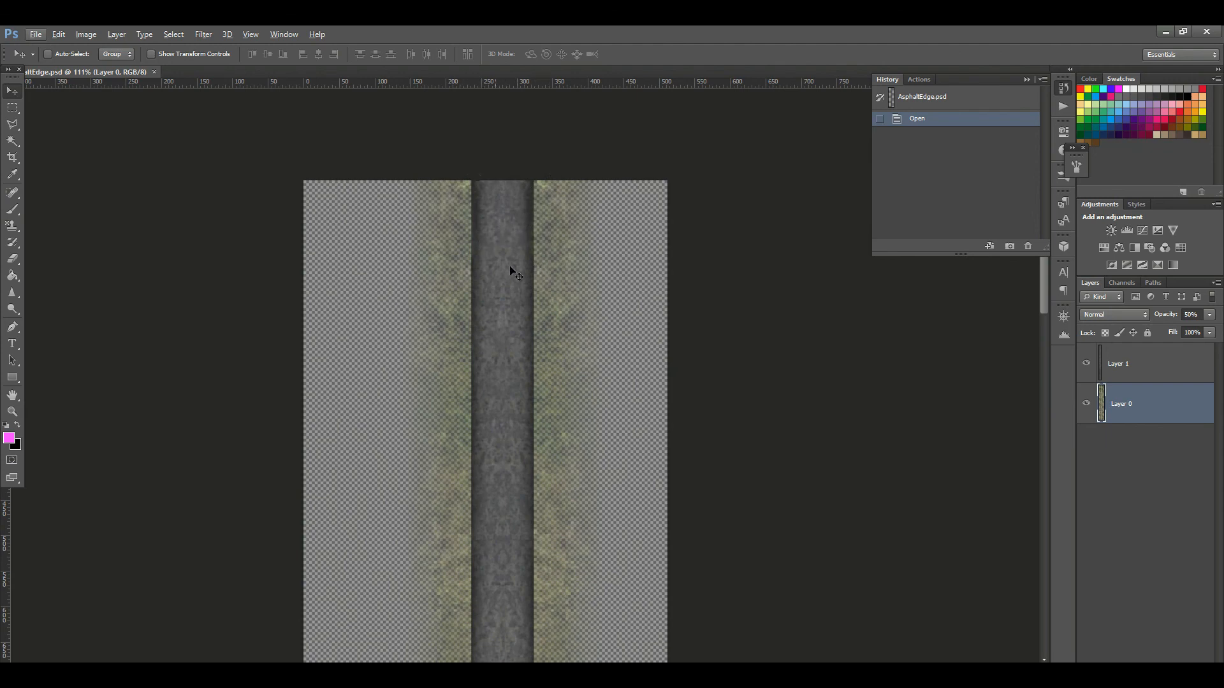
{"action": "scroll", "coordinate": [548, 361], "scroll_direction": "down", "scroll_amount": 5}
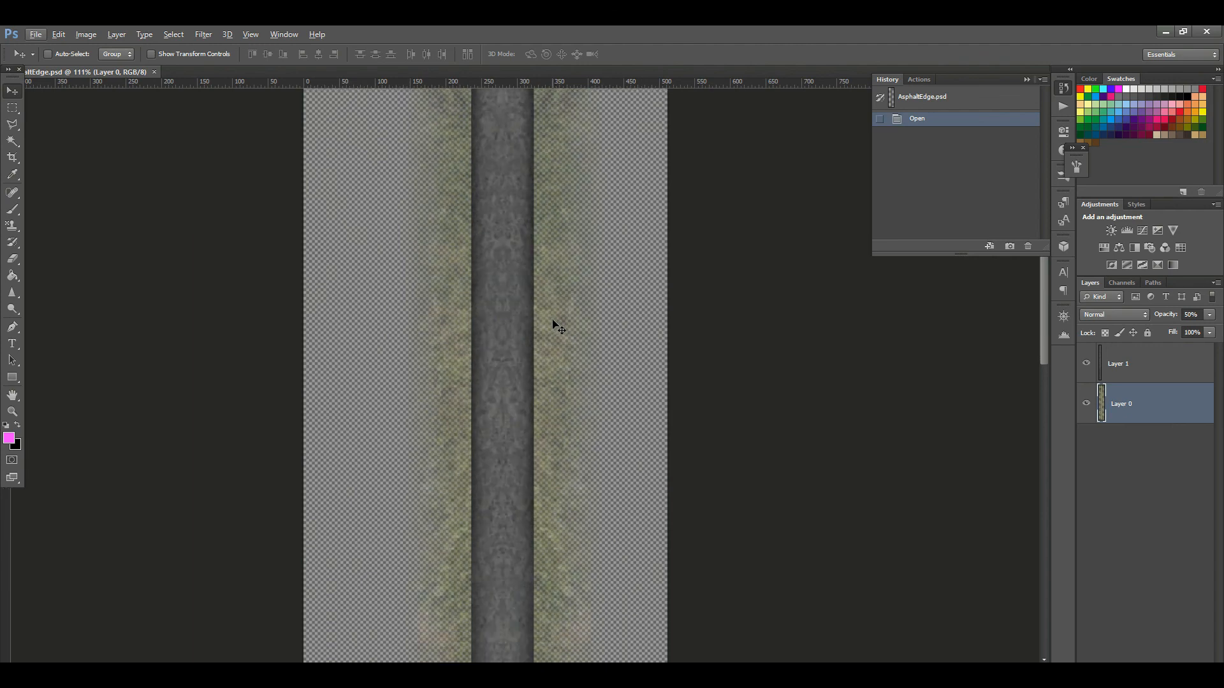
{"action": "scroll", "coordinate": [552, 349], "scroll_direction": "down", "scroll_amount": 10}
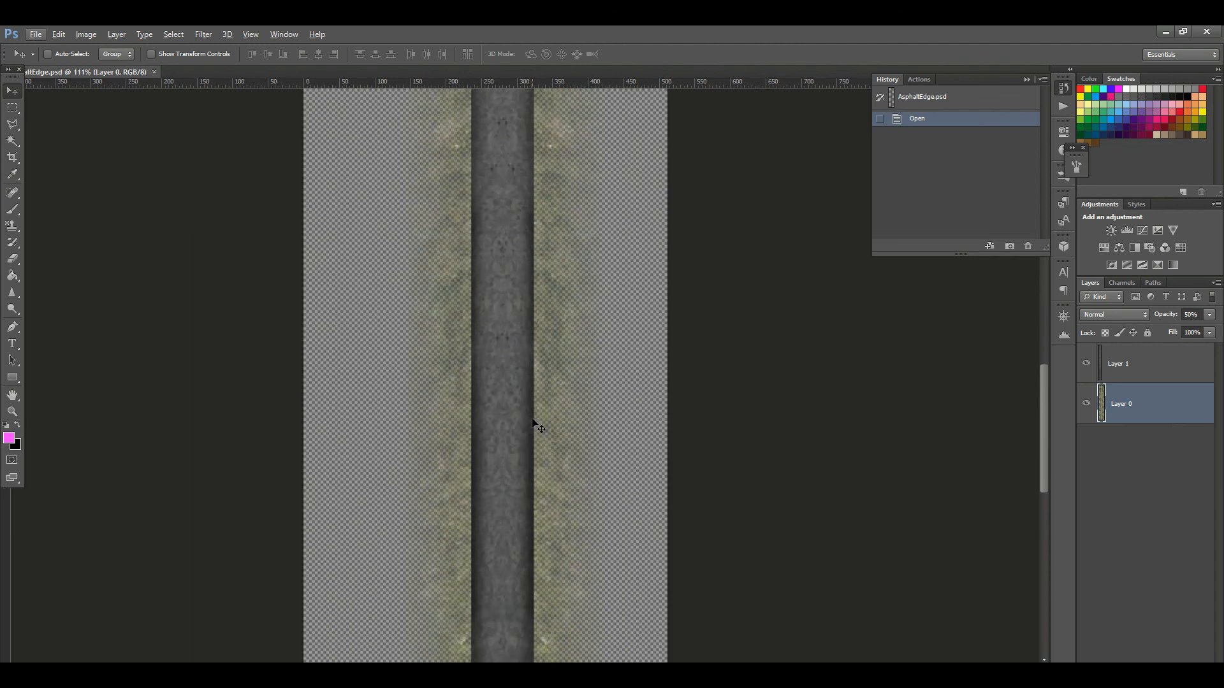
{"action": "scroll", "coordinate": [547, 429], "scroll_direction": "down", "scroll_amount": 5}
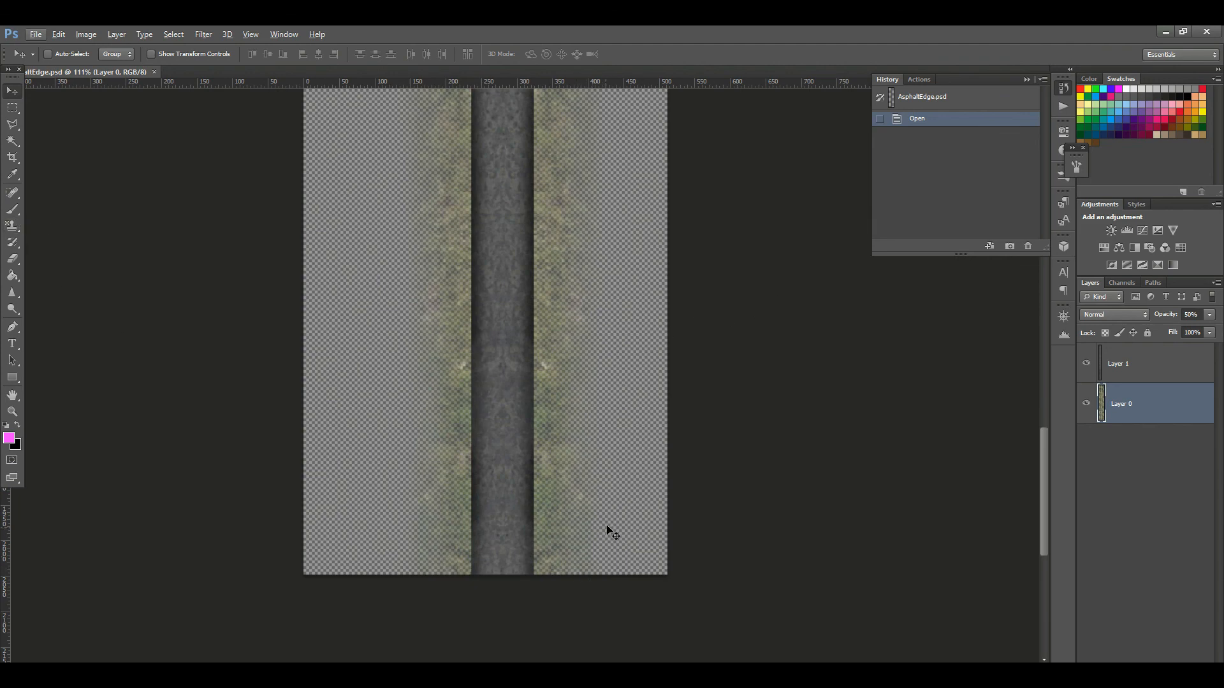
{"action": "scroll", "coordinate": [595, 232], "scroll_direction": "up", "scroll_amount": 4}
{"action": "scroll", "coordinate": [606, 264], "scroll_direction": "up", "scroll_amount": 5}
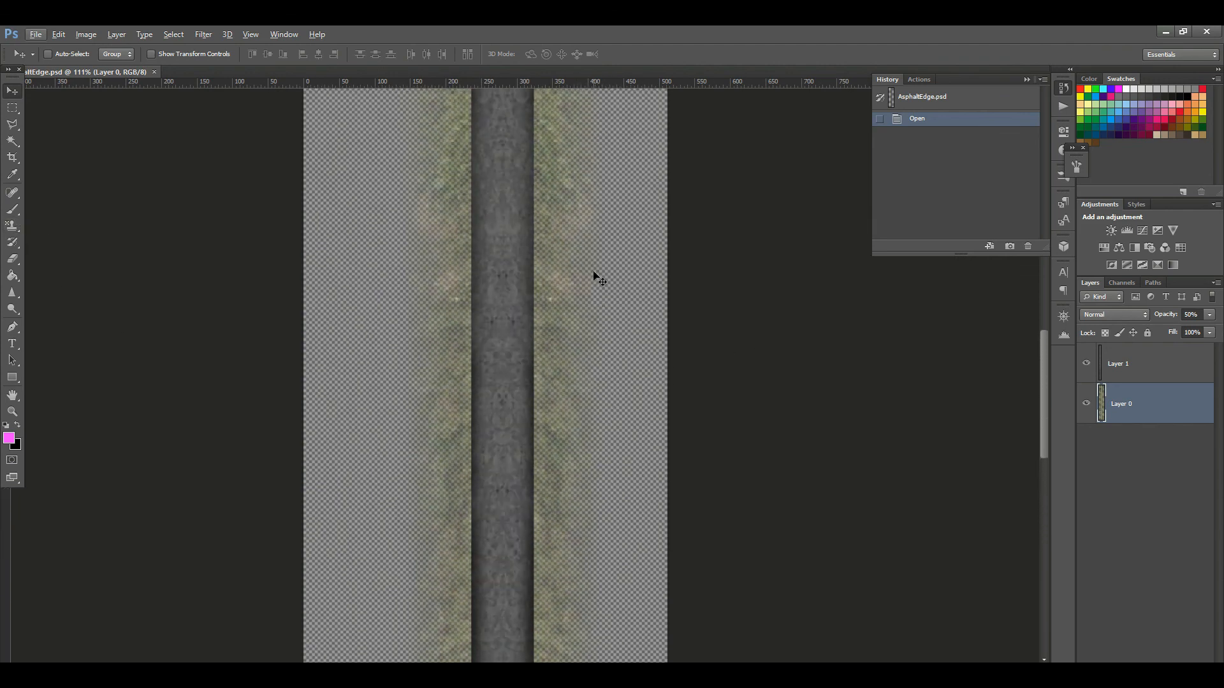
{"action": "scroll", "coordinate": [592, 274], "scroll_direction": "up", "scroll_amount": 5}
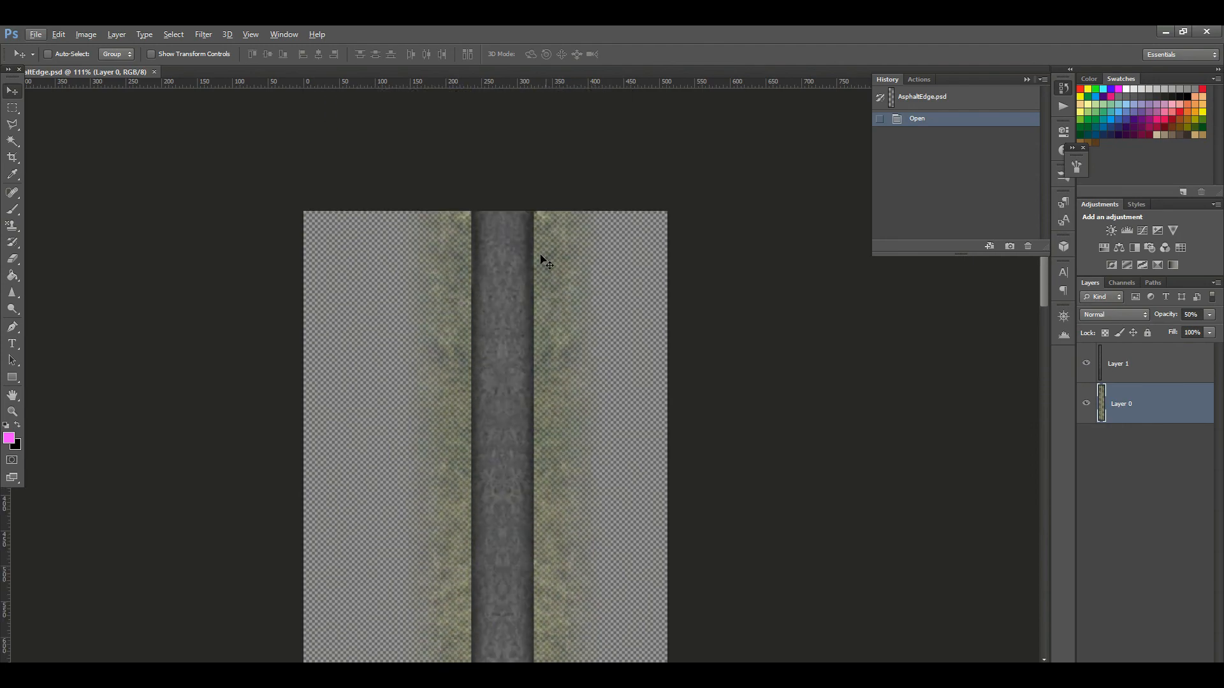
Switch to Notepad++ and review the three header lines plus the TEXTURE and TEX_WIDTH entries of AsphaltEdge.lin
{"action": "key", "text": "alt+Tab"}
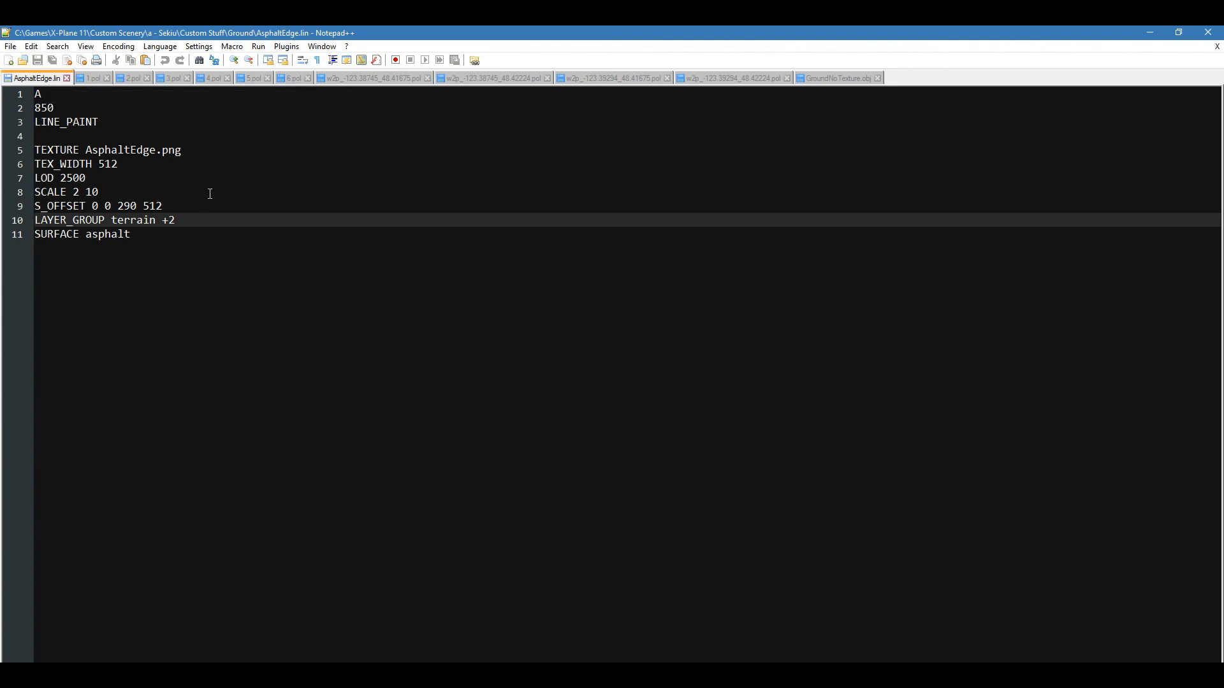
{"action": "left_click", "coordinate": [82, 113]}
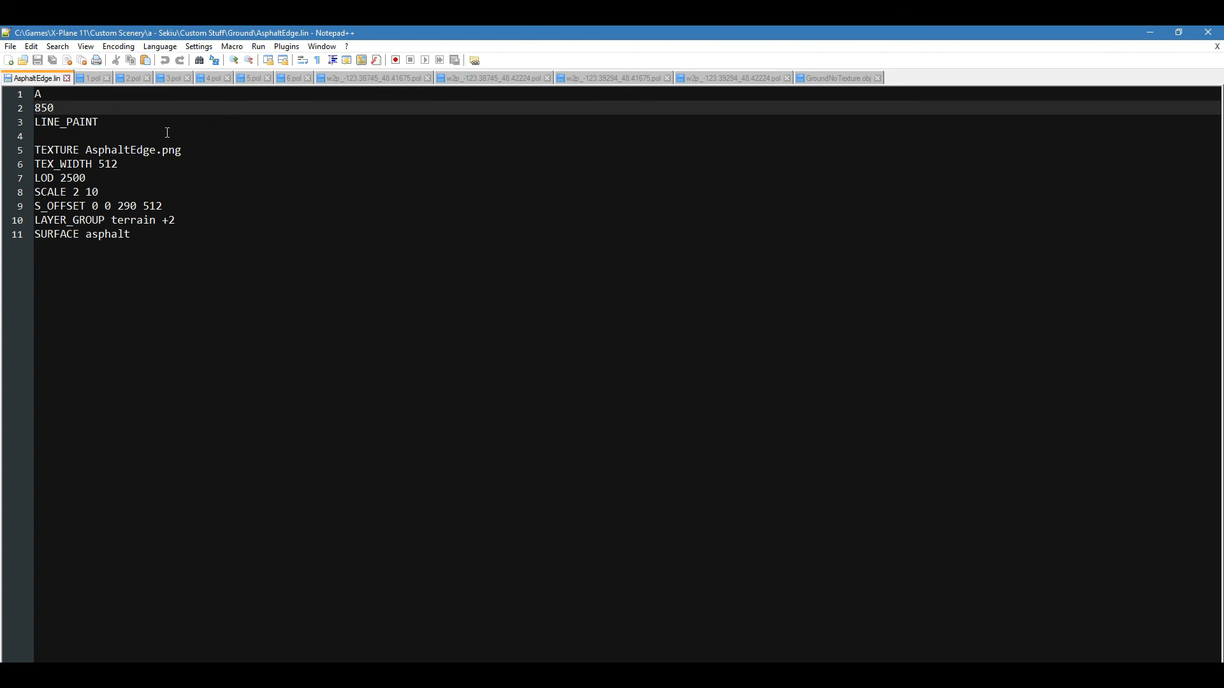
{"action": "left_click_drag", "start_coordinate": [102, 122], "coordinate": [28, 96]}
{"action": "left_click", "coordinate": [71, 94]}
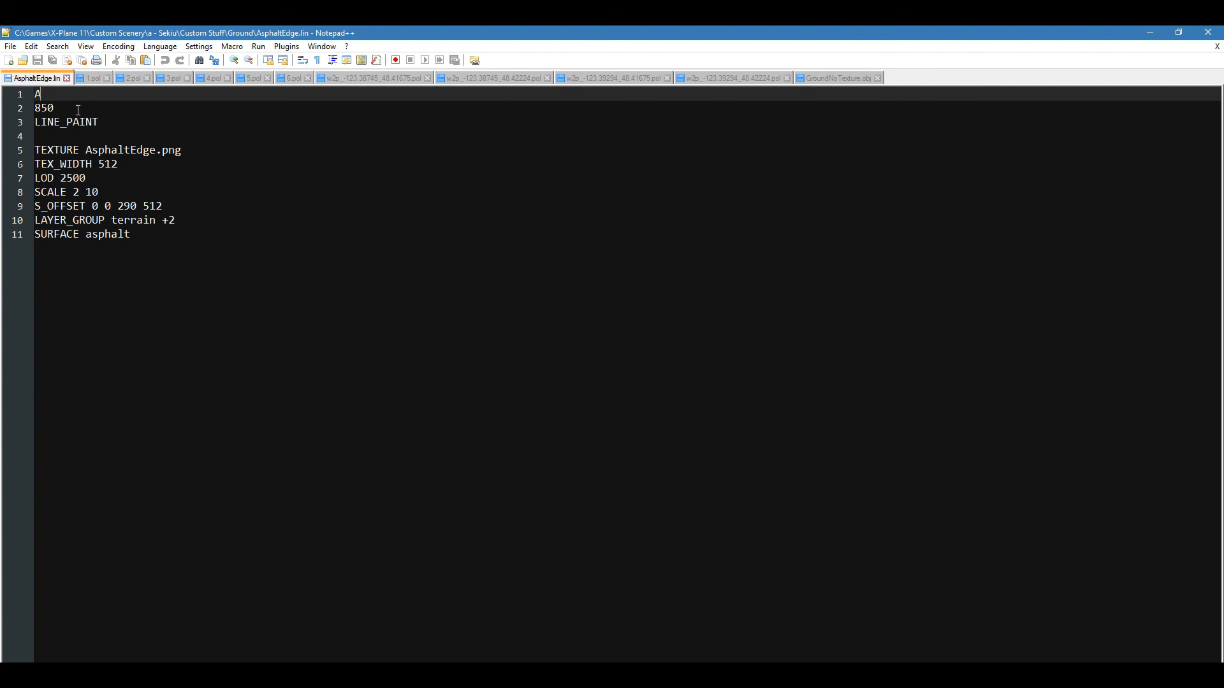
{"action": "left_click_drag", "start_coordinate": [63, 108], "coordinate": [32, 107]}
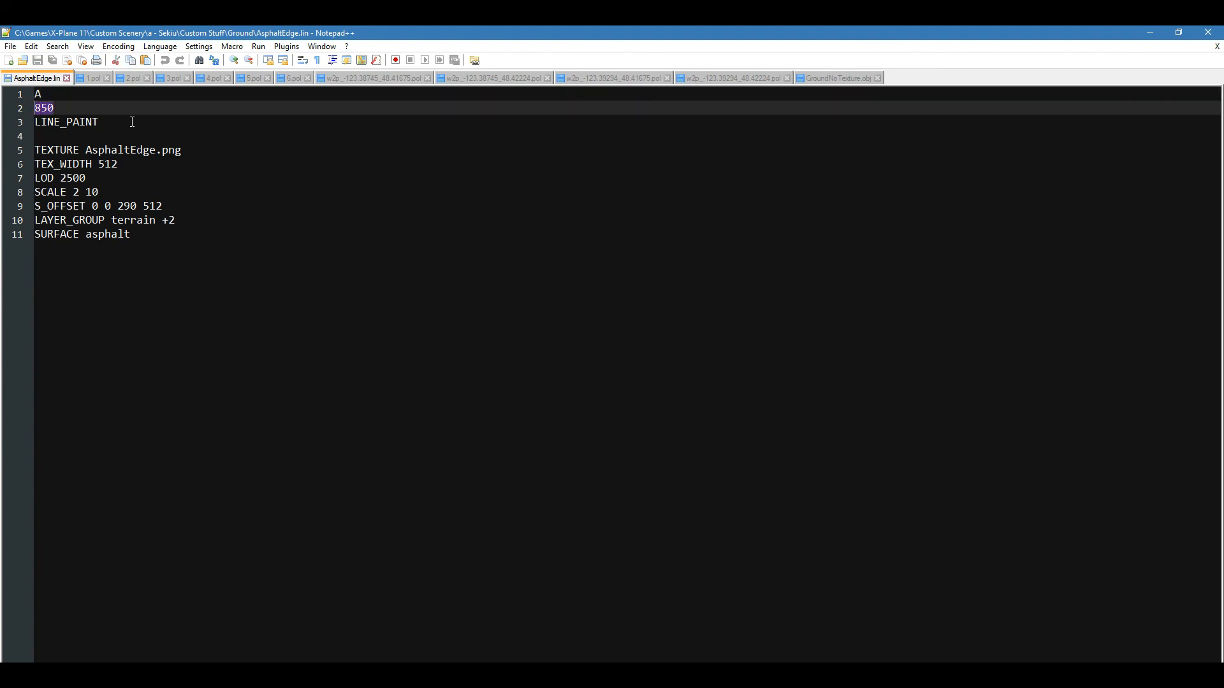
{"action": "left_click_drag", "start_coordinate": [118, 122], "coordinate": [26, 122]}
{"action": "left_click", "coordinate": [235, 109]}
{"action": "left_click", "coordinate": [29, 150]}
{"action": "left_click", "coordinate": [41, 145]}
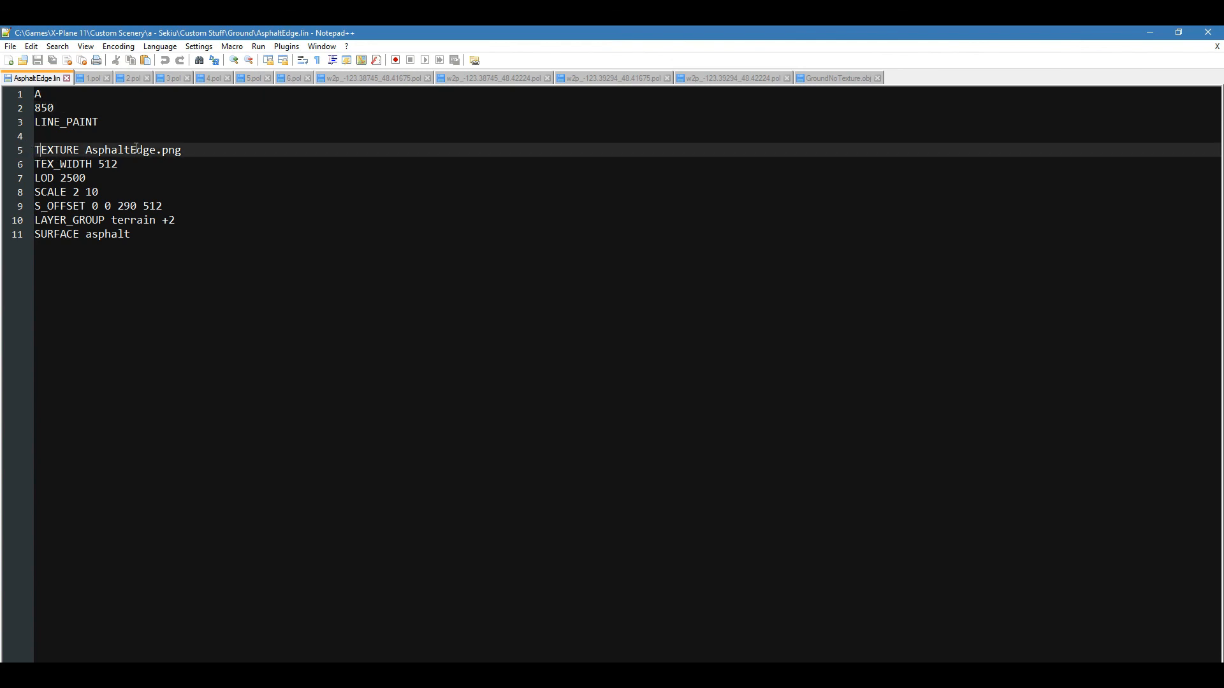
{"action": "left_click_drag", "start_coordinate": [235, 151], "coordinate": [86, 151]}
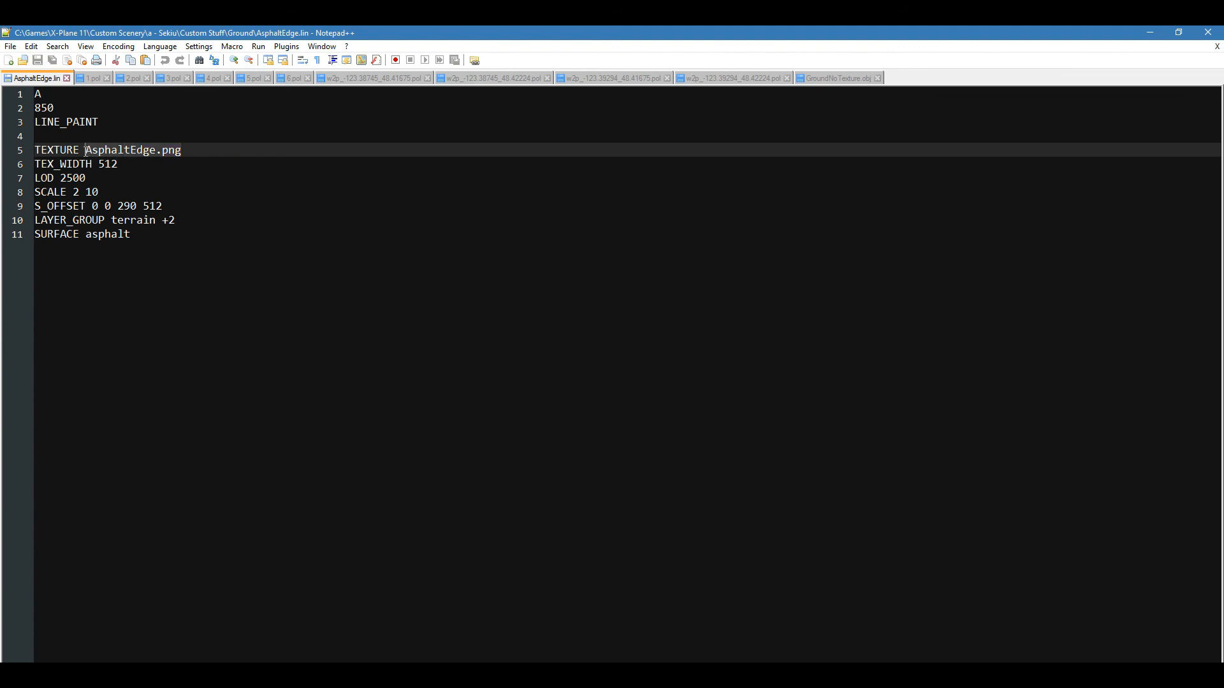
{"action": "left_click", "coordinate": [230, 146]}
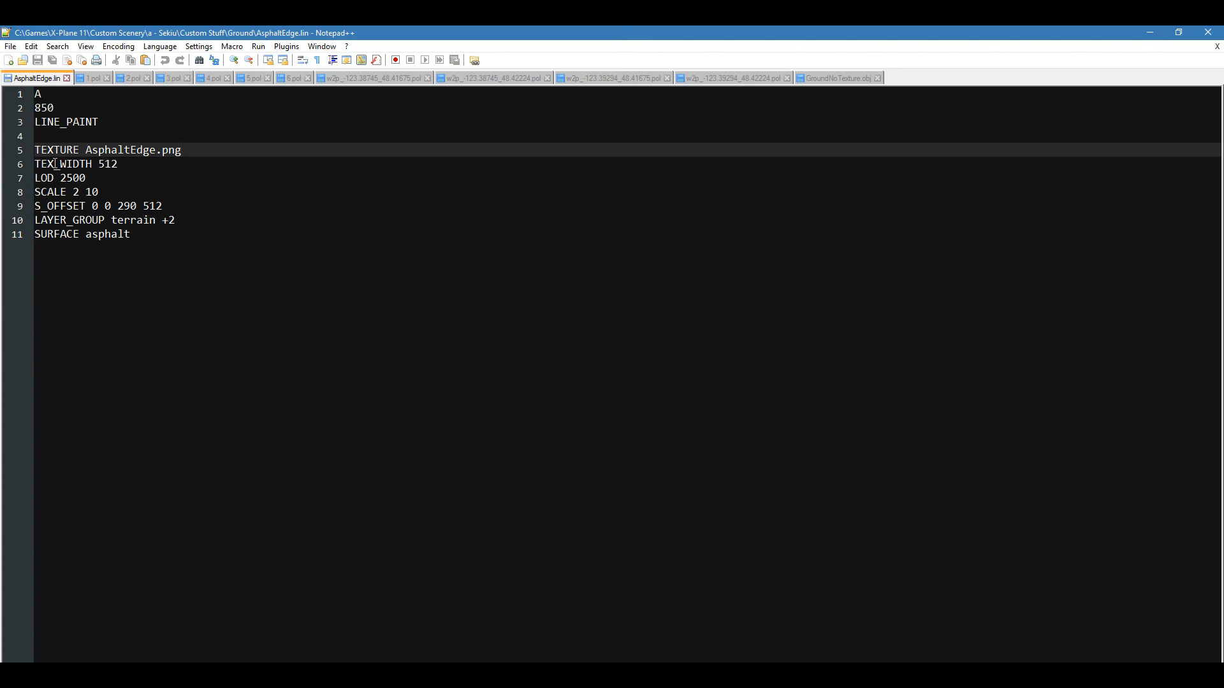
{"action": "left_click", "coordinate": [133, 164]}
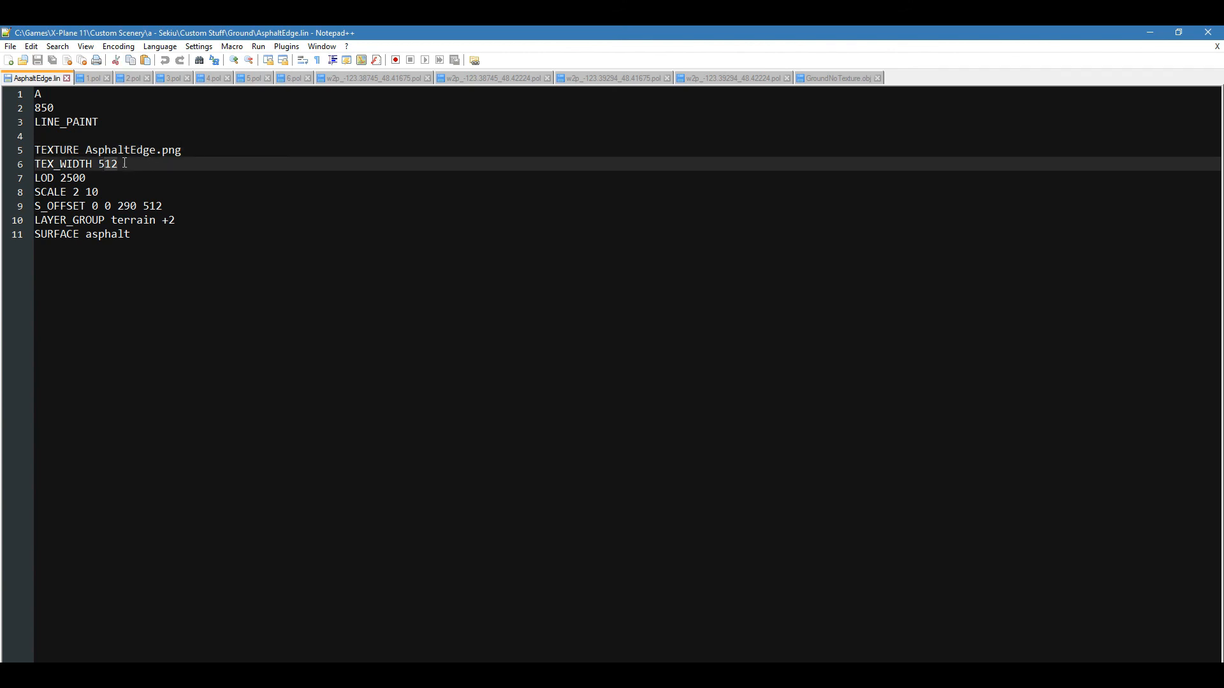
Review the LOD and SCALE entries below TEX_WIDTH in AsphaltEdge.lin
{"action": "left_click", "coordinate": [126, 164]}
{"action": "mouse_move", "coordinate": [61, 177]}
{"action": "left_mouse_down"}
{"action": "mouse_move", "coordinate": [89, 178]}
{"action": "mouse_move", "coordinate": [61, 178]}
{"action": "left_mouse_up"}
{"action": "left_click", "coordinate": [118, 180]}
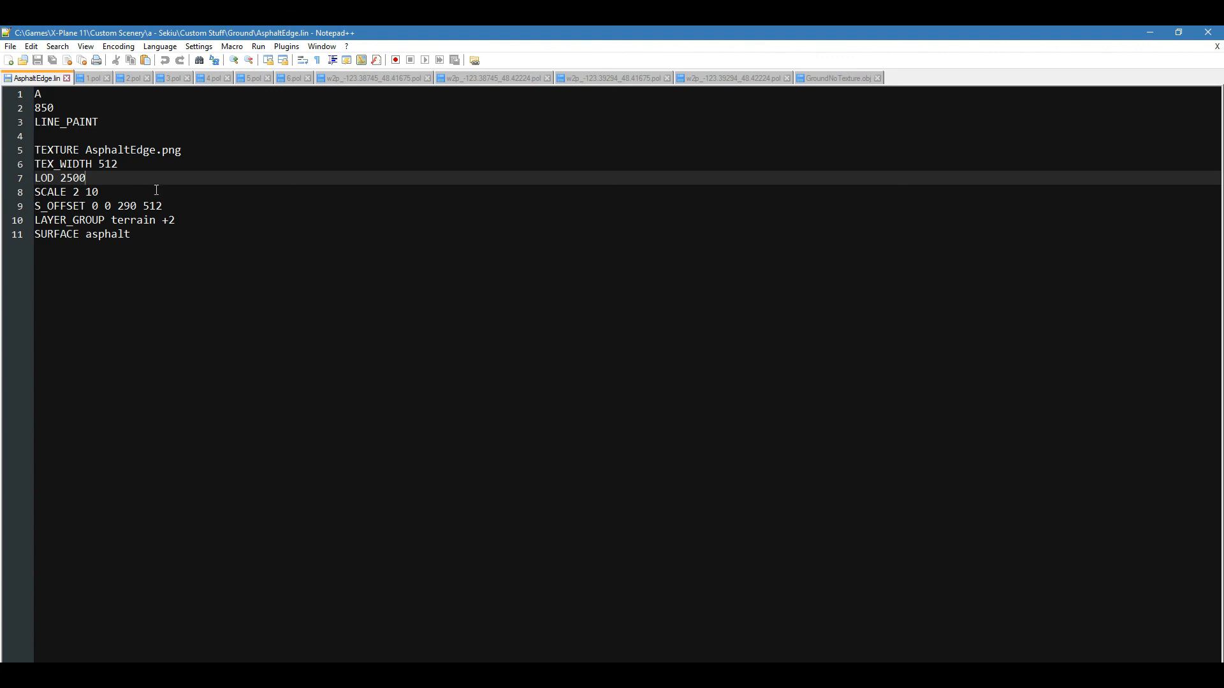
{"action": "left_click_drag", "start_coordinate": [116, 193], "coordinate": [64, 193]}
{"action": "left_click", "coordinate": [118, 188]}
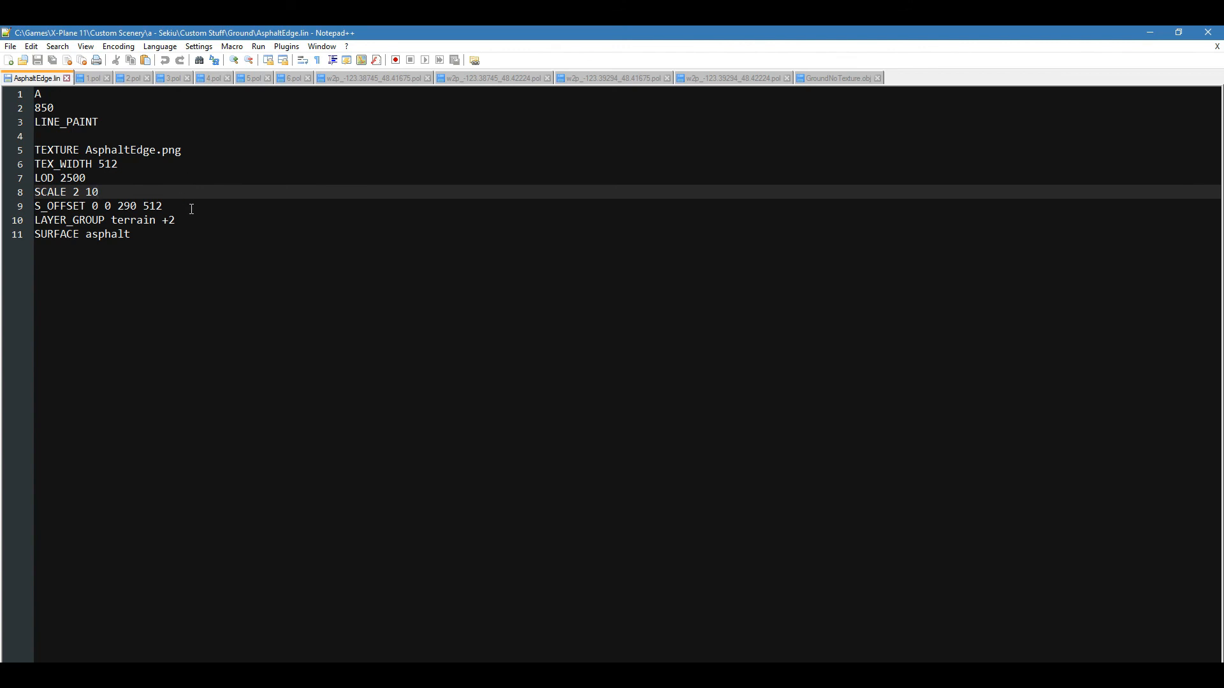
Examine each number of the S_OFFSET entry in AsphaltEdge.lin, including the layer index, start, center and end values
{"action": "double_click", "coordinate": [92, 209]}
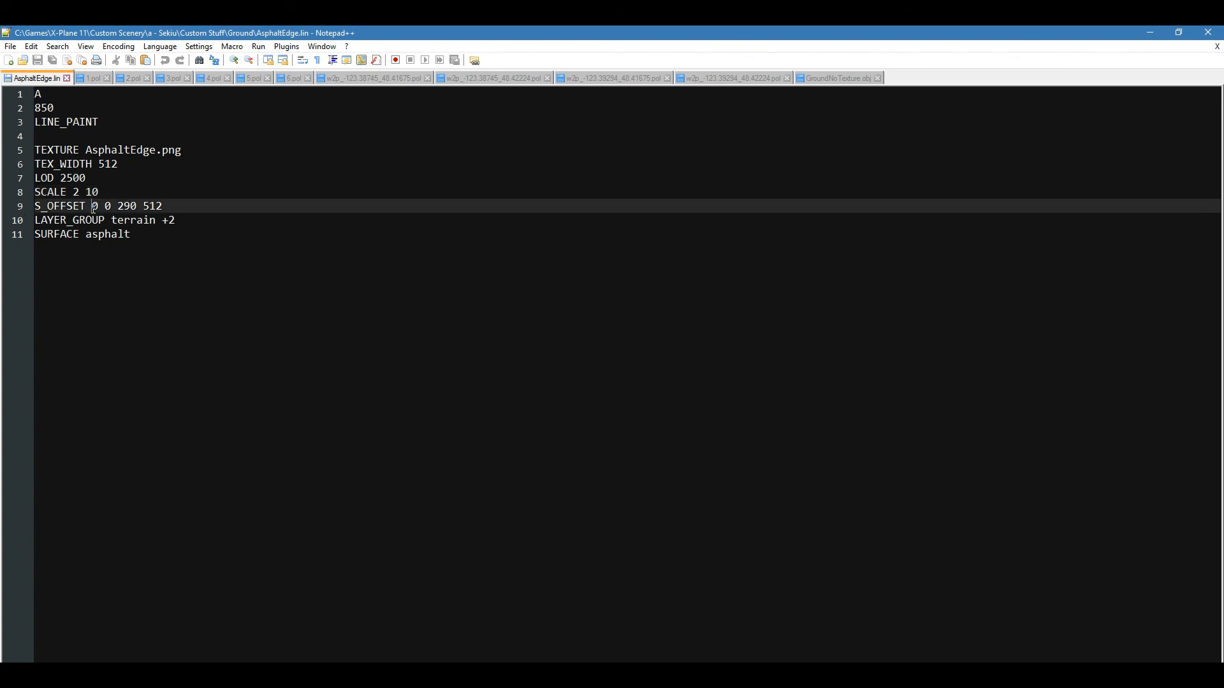
{"action": "left_click", "coordinate": [107, 204]}
{"action": "double_click", "coordinate": [112, 206]}
{"action": "left_click", "coordinate": [156, 205]}
{"action": "double_click", "coordinate": [156, 205]}
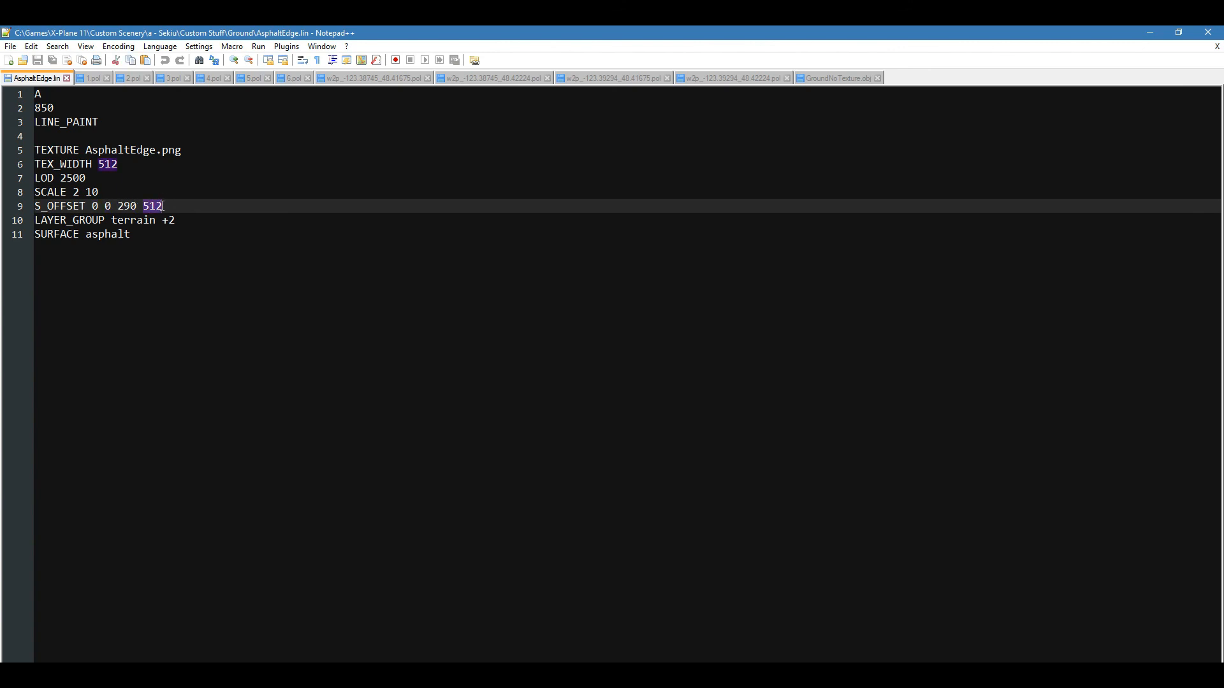
{"action": "left_click", "coordinate": [119, 206]}
{"action": "left_click", "coordinate": [434, 677]}
{"action": "left_click", "coordinate": [440, 677]}
{"action": "left_click_drag", "start_coordinate": [118, 204], "coordinate": [133, 208]}
{"action": "left_click", "coordinate": [131, 207]}
Review the LAYER_GROUP and SURFACE entries at the end of AsphaltEdge.lin
{"action": "left_click_drag", "start_coordinate": [39, 220], "coordinate": [177, 221]}
{"action": "left_click", "coordinate": [197, 222]}
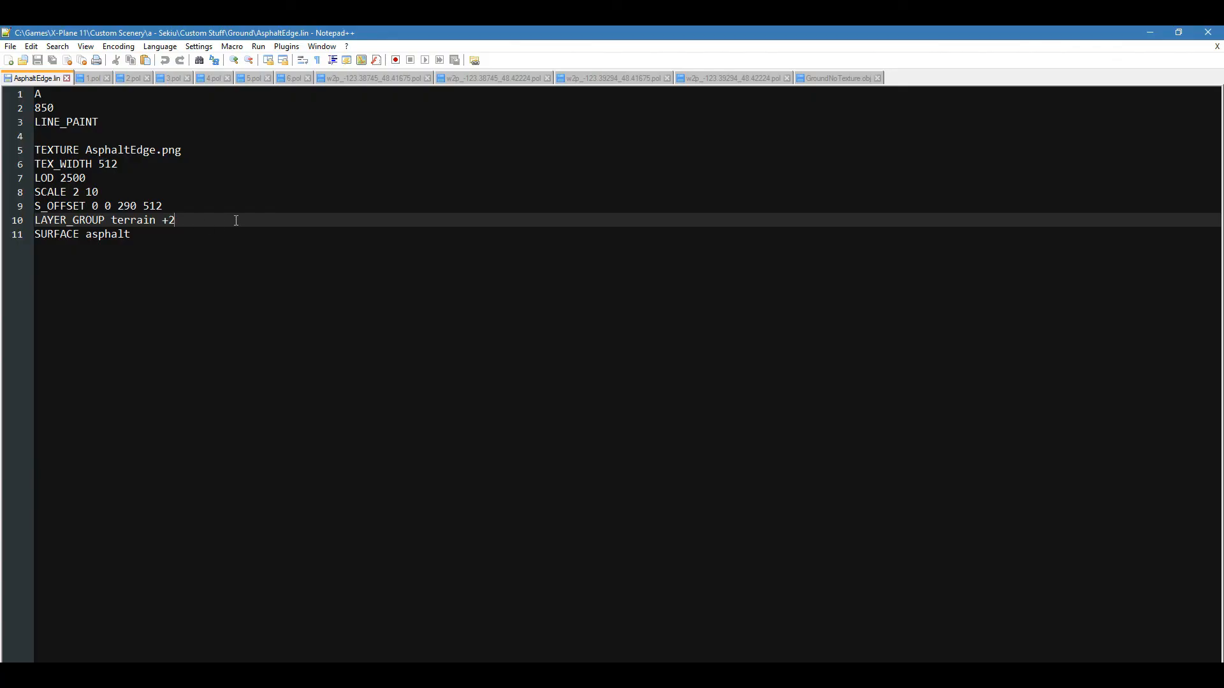
{"action": "left_click_drag", "start_coordinate": [155, 234], "coordinate": [41, 233]}
{"action": "left_click", "coordinate": [162, 236]}
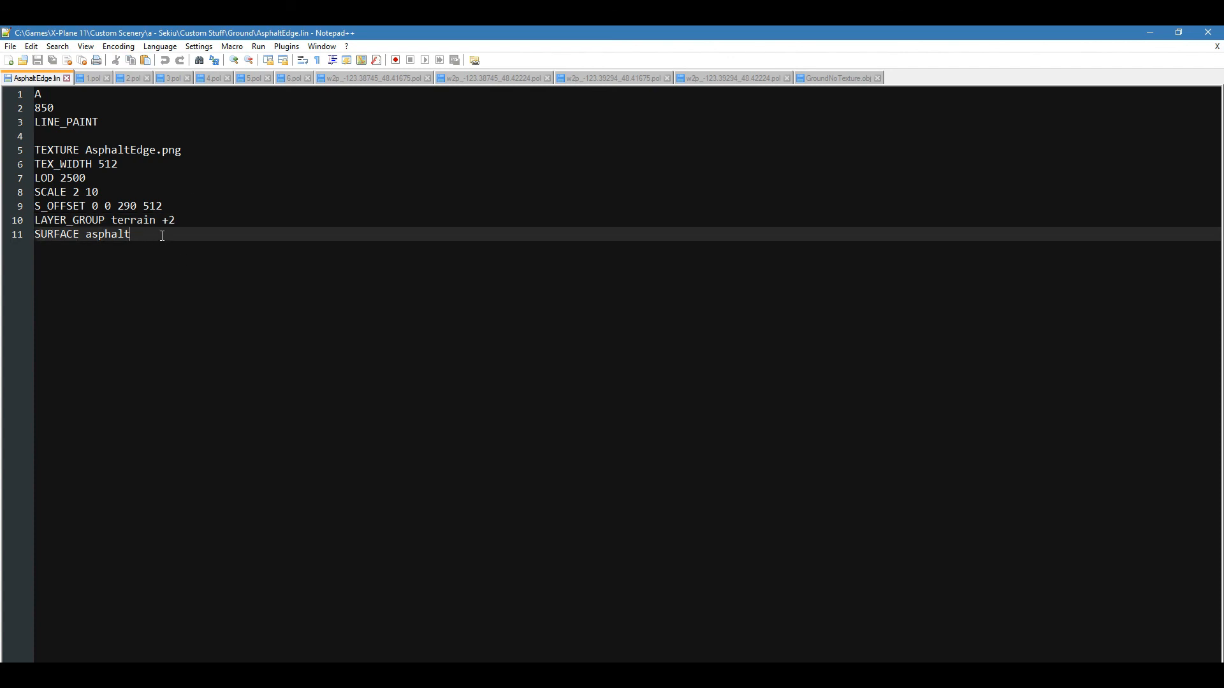
{"action": "double_click", "coordinate": [154, 232]}
{"action": "left_click", "coordinate": [161, 239]}
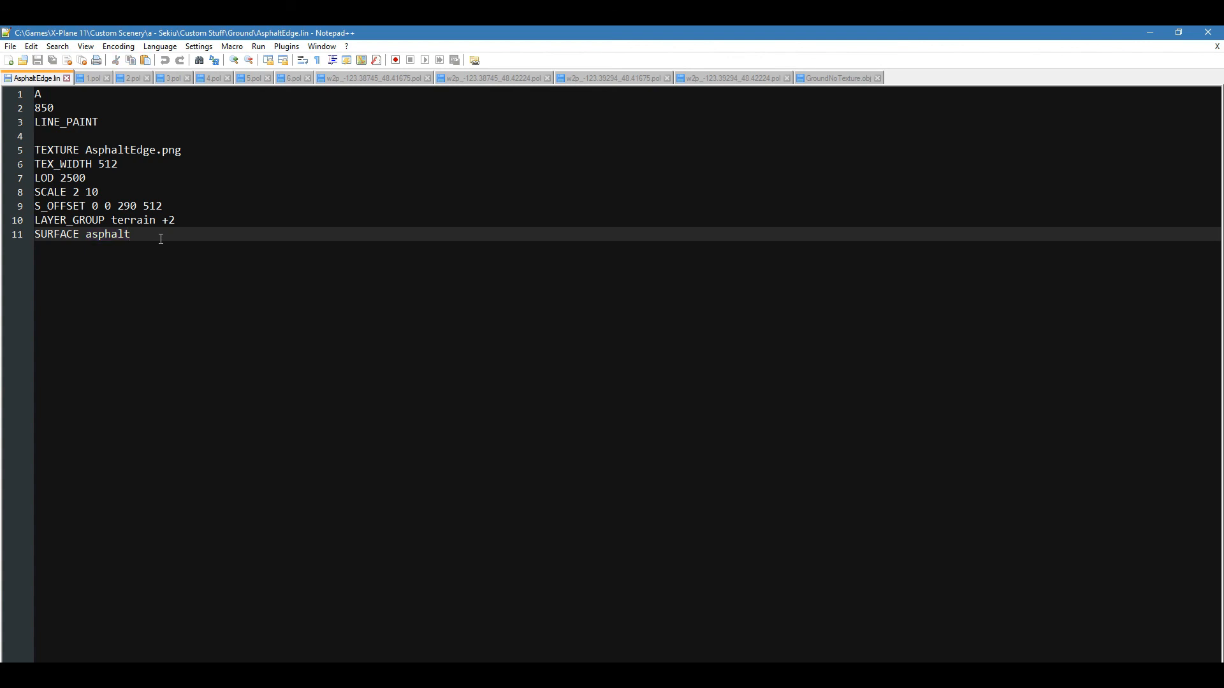